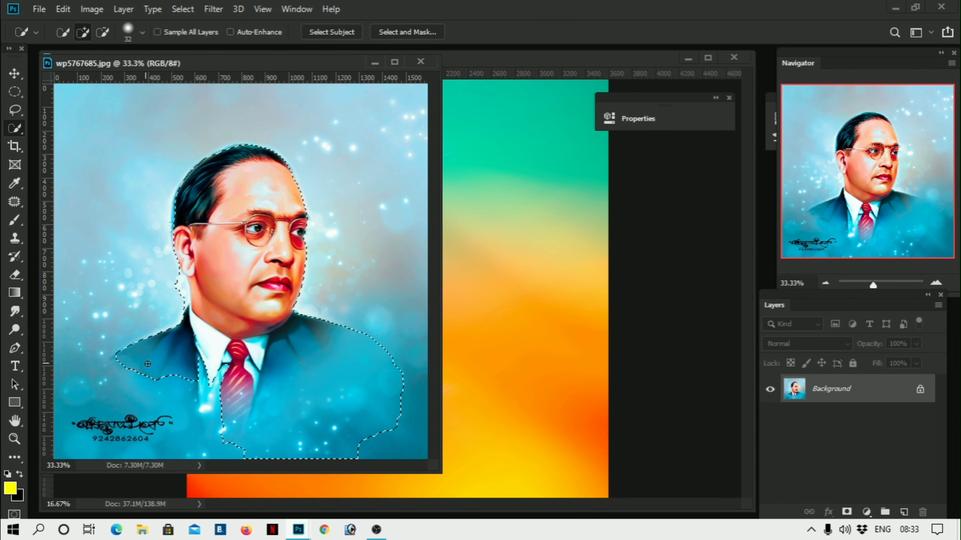
# - Copy the Quick Selection portrait figure onto a new Layer 1
pyautogui.scroll(1, 234, 455)
pyautogui.scroll(1, 317, 423)
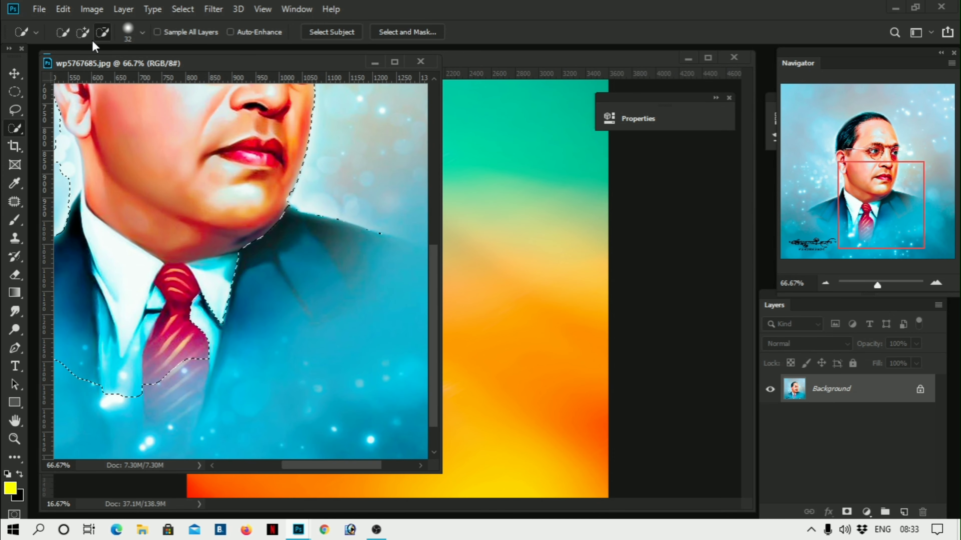
pyautogui.scroll(-1, 269, 348)
pyautogui.scroll(-1, 249, 405)
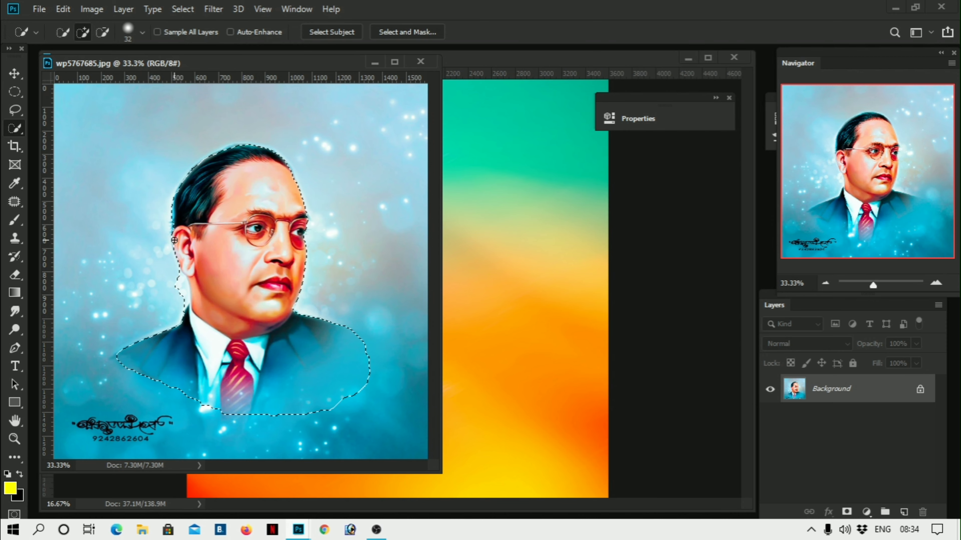
pyautogui.scroll(2, 174, 240)
pyautogui.scroll(1, 174, 240)
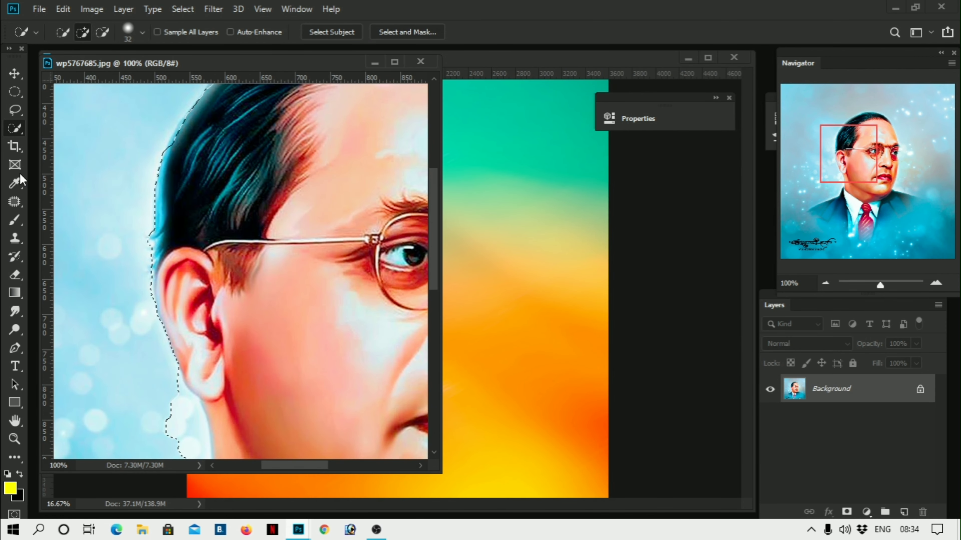
pyautogui.scroll(-4, 169, 412)
pyautogui.scroll(-1, 168, 374)
pyautogui.hotkey('ctrl', 'j')
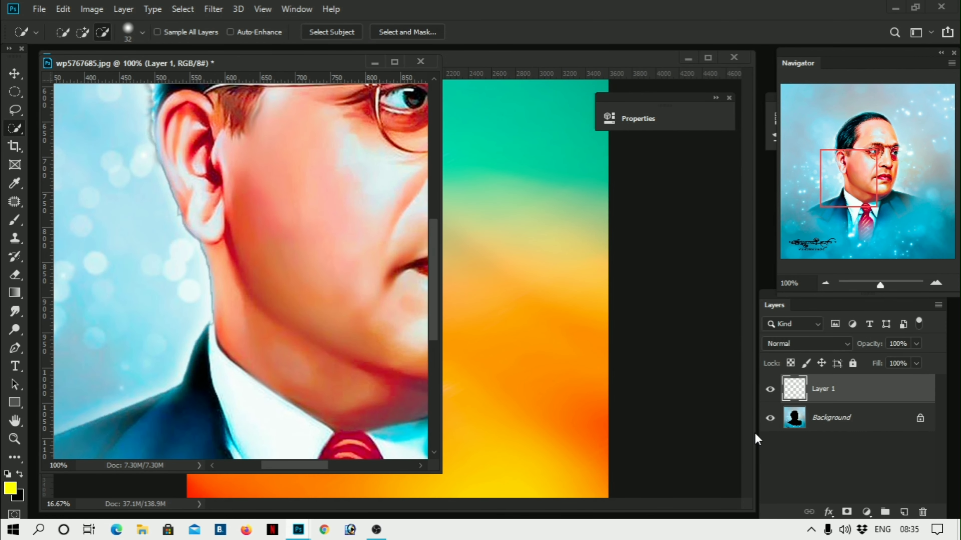
pyautogui.click(770, 417)
pyautogui.press('v')
# - Begin saving the figure as a PNG copy in Downloads with Save As
pyautogui.scroll(-4, 364, 80)
pyautogui.click(39, 8)
pyautogui.click(58, 163)
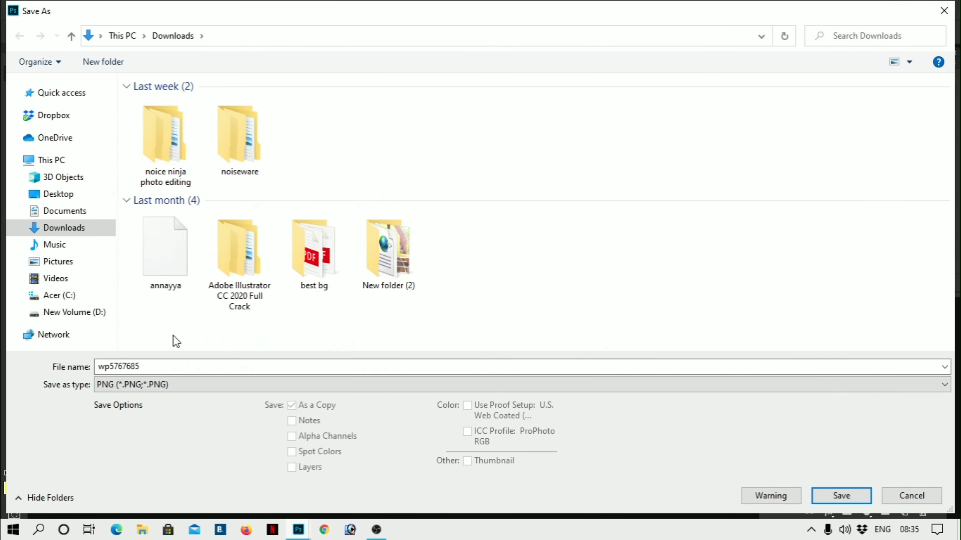
# - Dismiss the pending prompt to continue the portrait's PNG save
pyautogui.press('Escape')
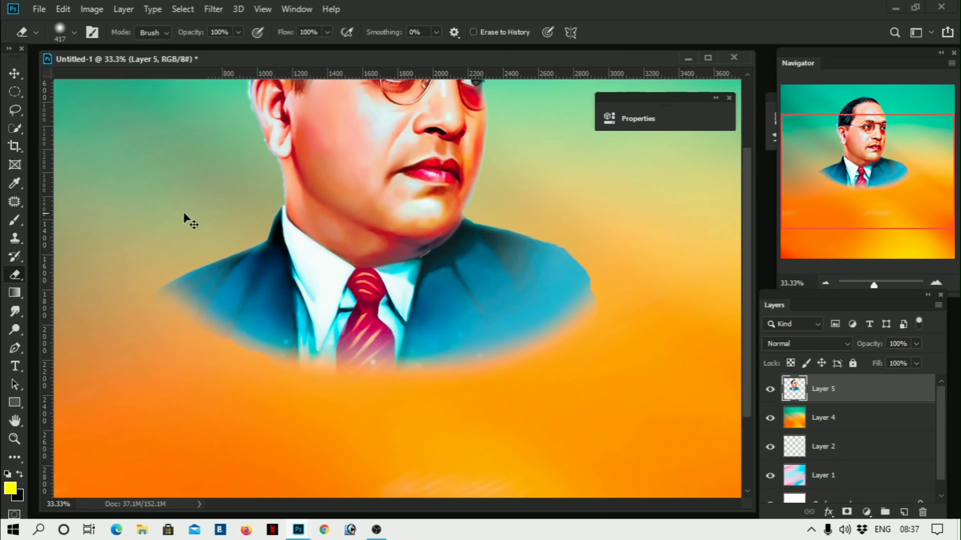
pyautogui.write('54')
# - Shrink the faded Layer 5 portrait to fit the poster and open Jay bhim.jpg
pyautogui.press('Return')
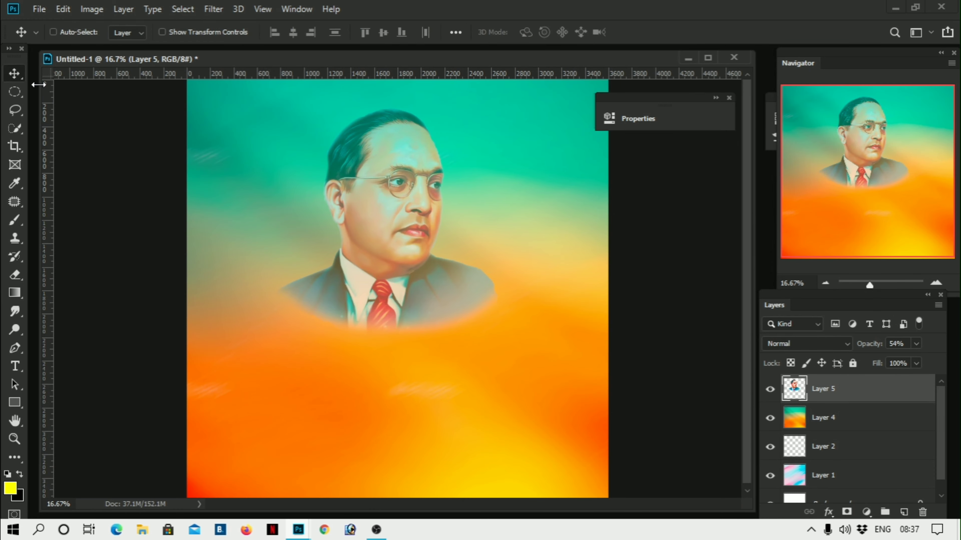
pyautogui.hotkey('ctrl', '-')
pyautogui.press('Return')
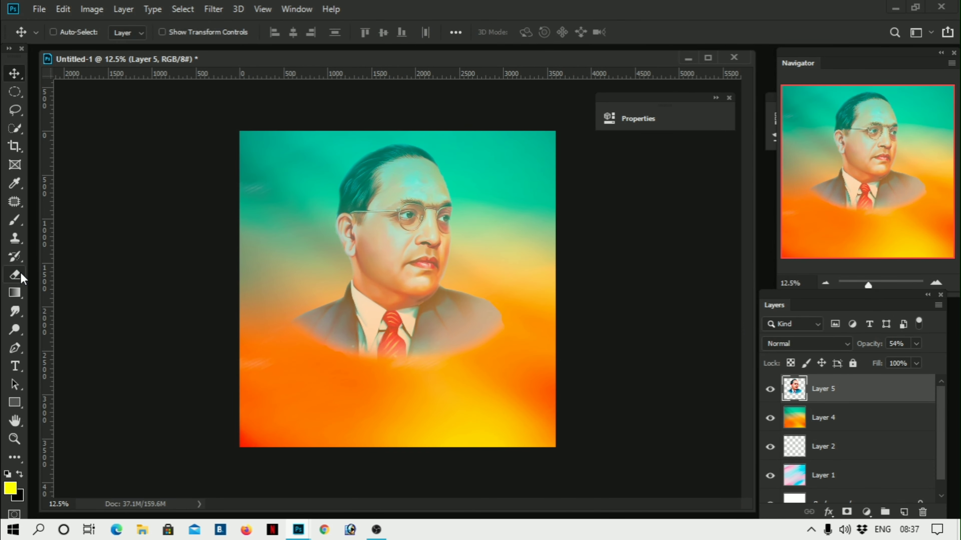
pyautogui.hotkey('ctrl', 'o')
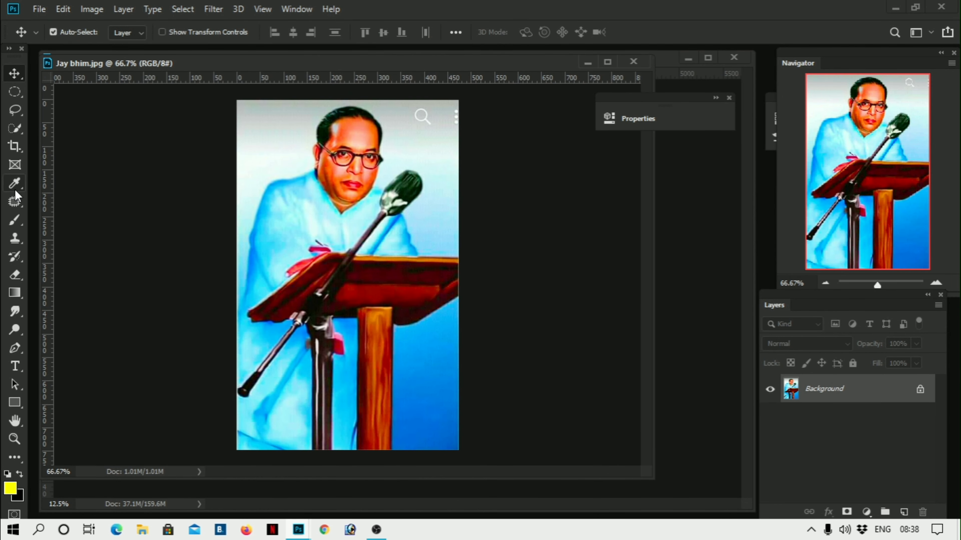
# - Select the speaker and podium with Select Subject, refine the edges, and output to a new layer
pyautogui.click(340, 33)
pyautogui.hotkey('ctrl', '+')
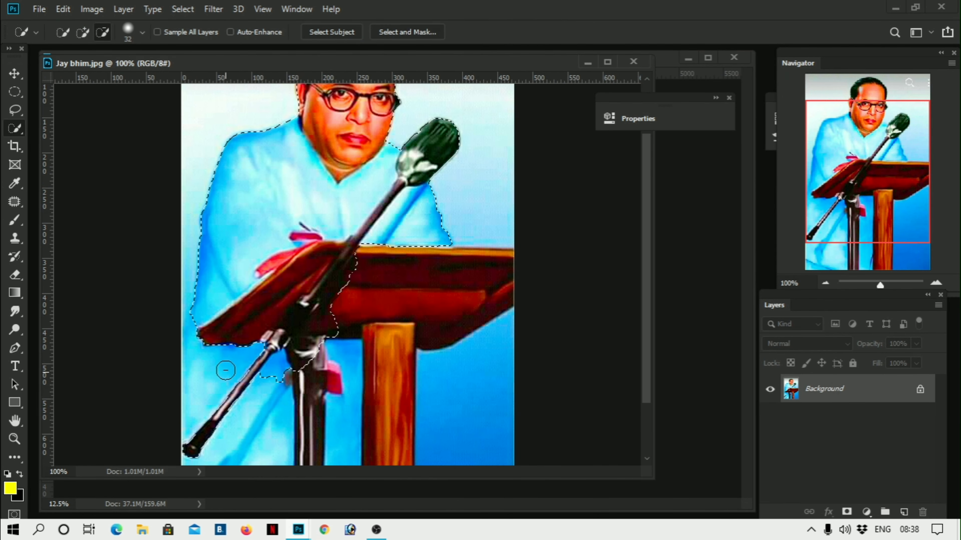
pyautogui.scroll(2, 346, 386)
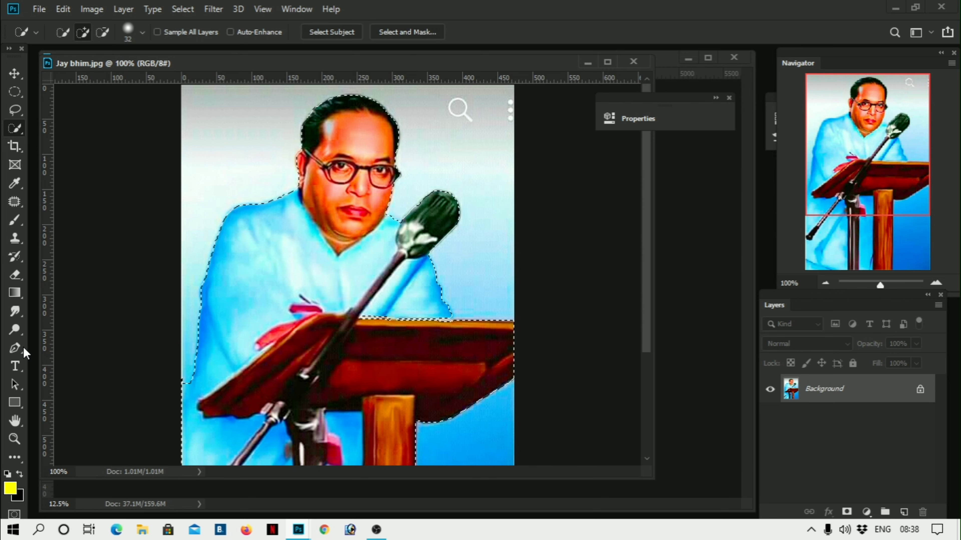
pyautogui.hotkey('ctrl', 'alt', 'r')
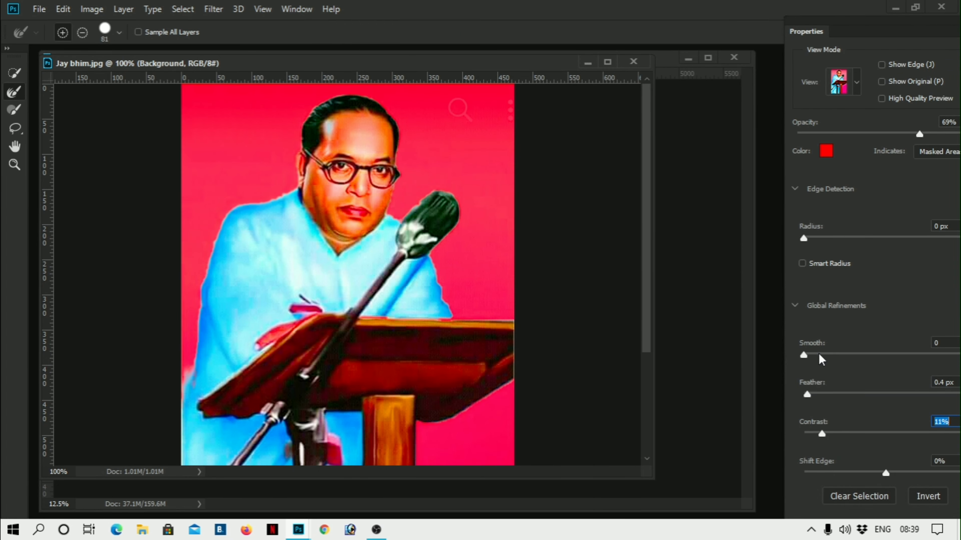
pyautogui.press('Return')
# - Save the transparent speaker-and-podium cutout as a PNG
pyautogui.scroll(-2, 346, 265)
pyautogui.rightClick(245, 147)
pyautogui.click(40, 9)
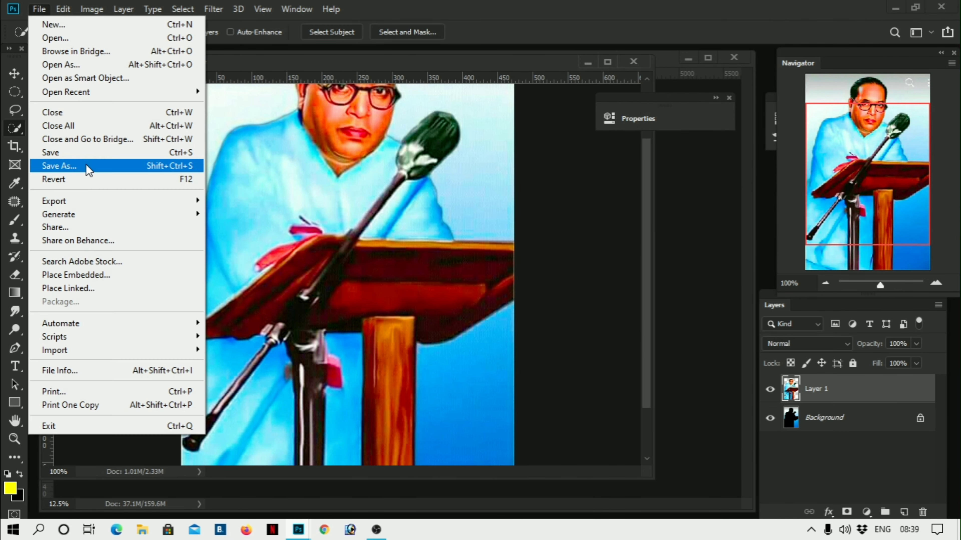
pyautogui.click(87, 167)
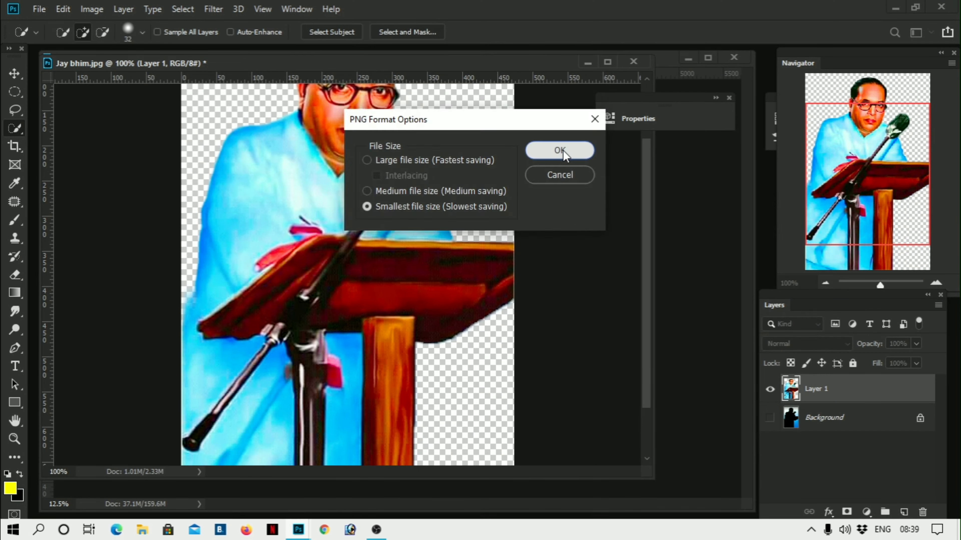
pyautogui.click(563, 153)
pyautogui.scroll(-2, 272, 166)
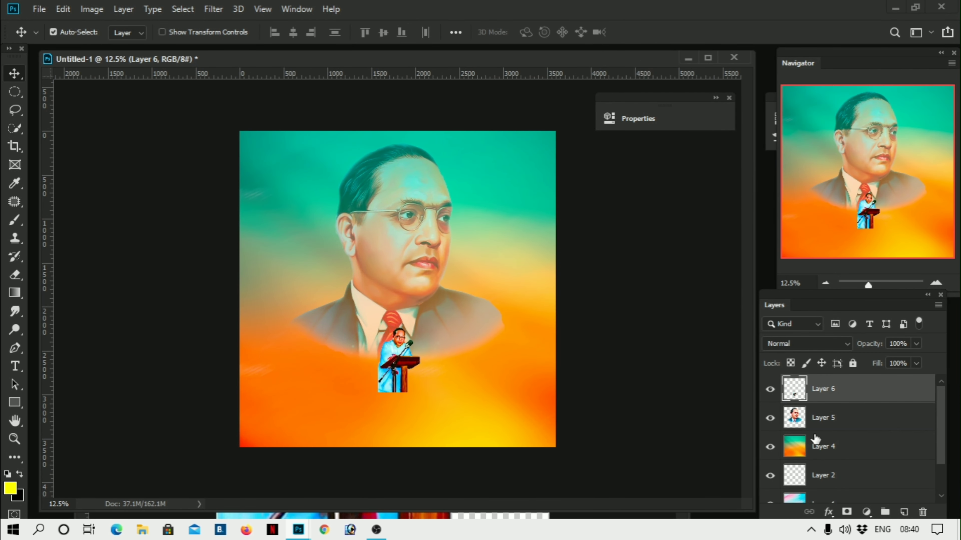
# - Enlarge the podium figure's Layer 6 on the poster below the portrait's chin
pyautogui.click(868, 442)
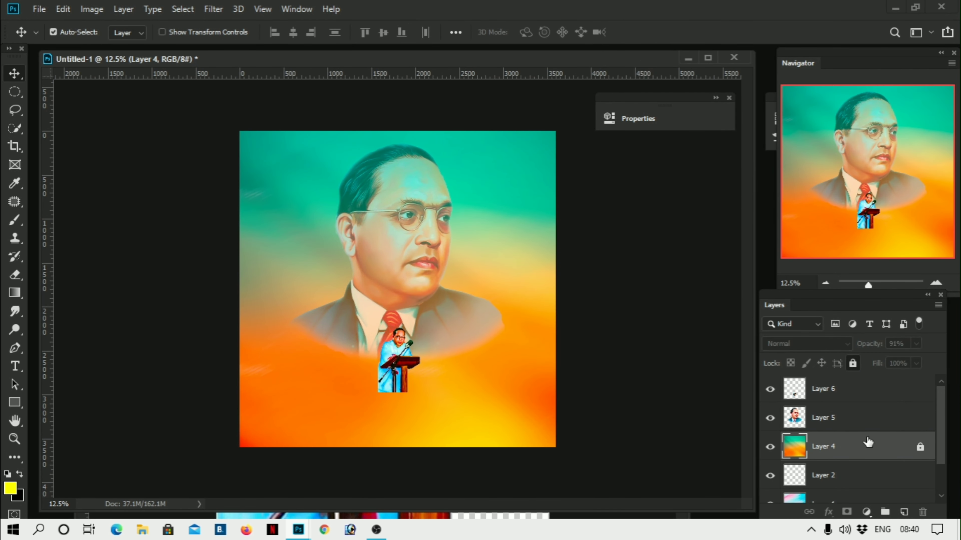
pyautogui.click(832, 392)
pyautogui.hotkey('ctrl', '+')
pyautogui.hotkey('ctrl', 't')
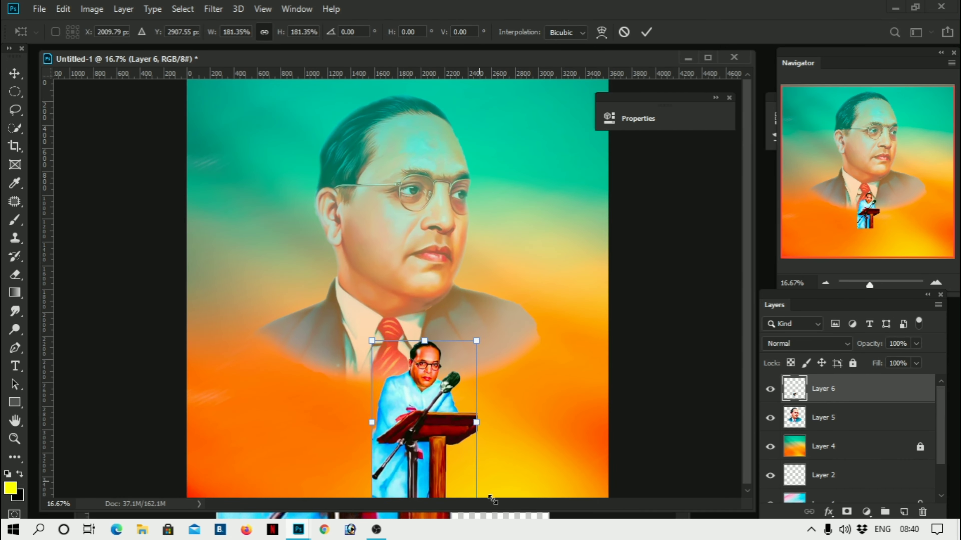
pyautogui.press('Return')
pyautogui.hotkey('ctrl', '+')
# - Softly erase the podium figure's bottom with a 417 px Eraser brush
pyautogui.hotkey('alt', '[')
pyautogui.press('e')
pyautogui.rightClick(274, 304)
pyautogui.press('Escape')
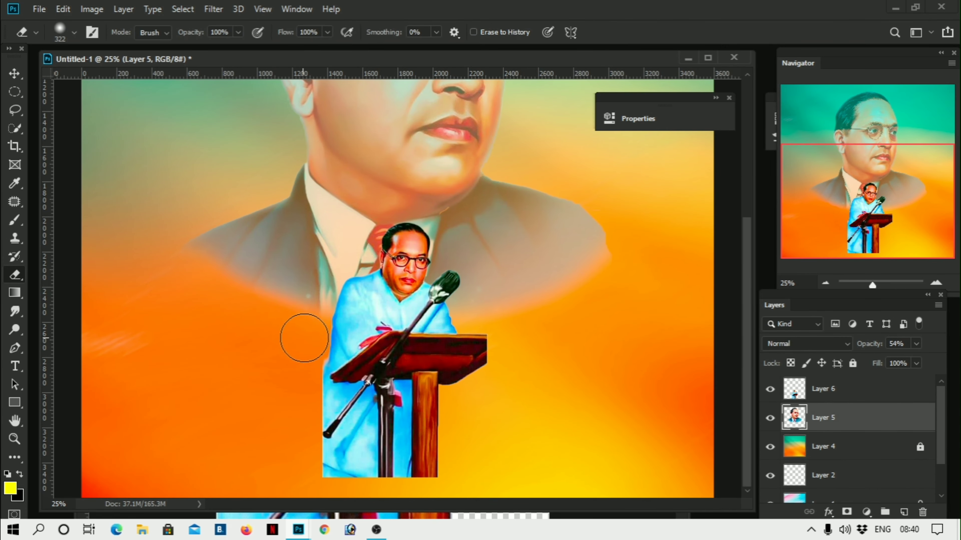
pyautogui.press('e')
pyautogui.hotkey('alt', ']')
pyautogui.rightClick(592, 333)
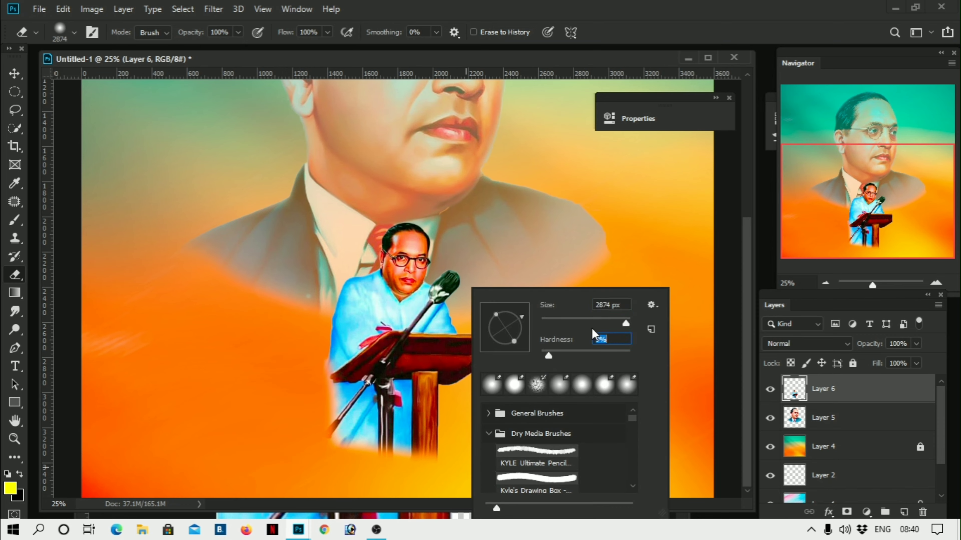
pyautogui.write('417')
pyautogui.press('Return')
pyautogui.moveTo(359, 454); pyautogui.dragTo(432, 484)
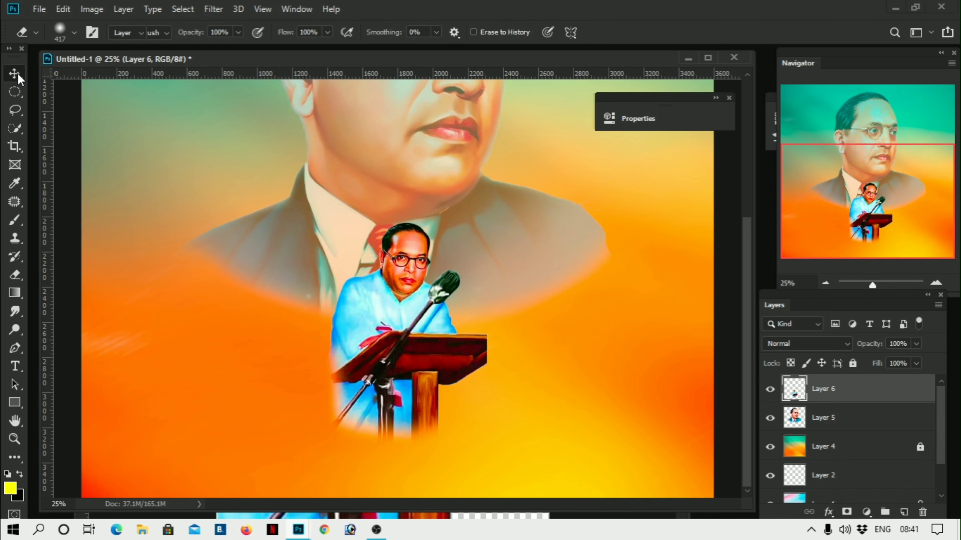
# - Fit the whole poster in view and bring up the Open command
pyautogui.click(15, 74)
pyautogui.hotkey('ctrl', '0')
pyautogui.hotkey('ctrl', 'o')
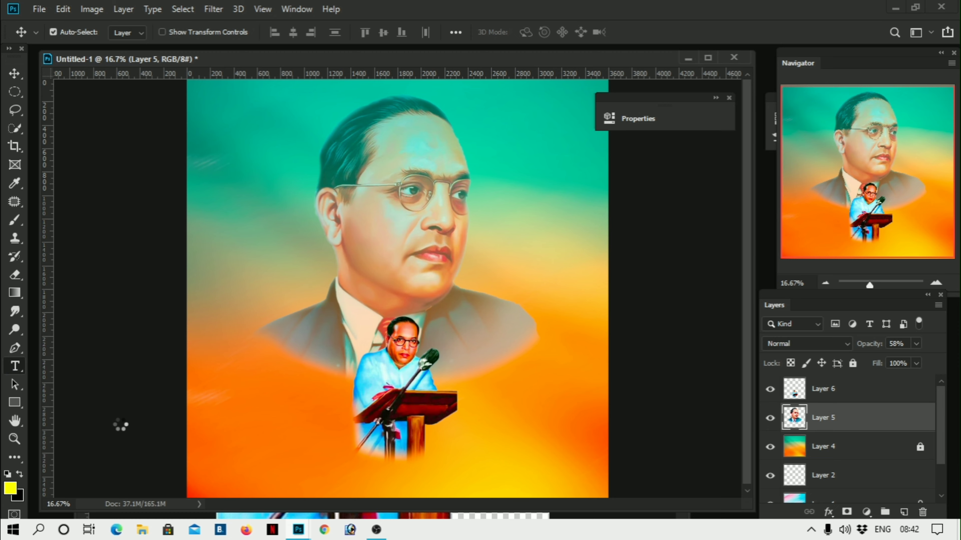
# - Type the 'br ambedkar' title and stretch it across the poster's bottom
pyautogui.click(215, 476)
pyautogui.write('BED')
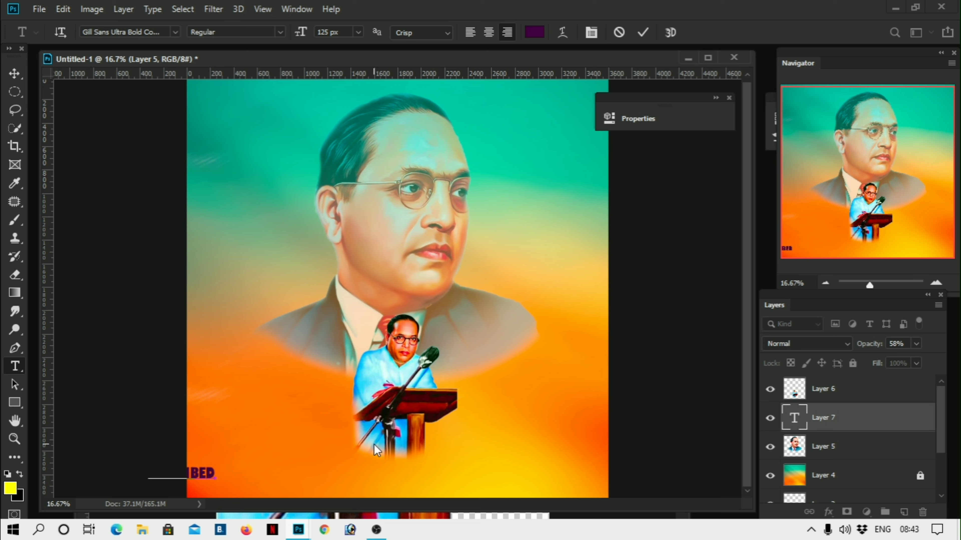
pyautogui.write('kar')
pyautogui.hotkey('ctrl', 'Return')
pyautogui.press('v')
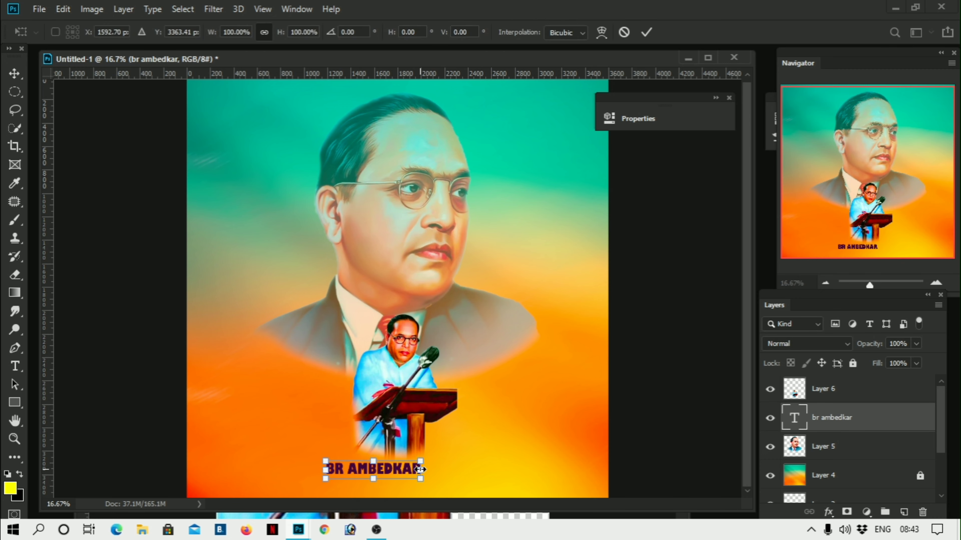
pyautogui.moveTo(420, 469); pyautogui.dragTo(519, 471)
pyautogui.press('Return')
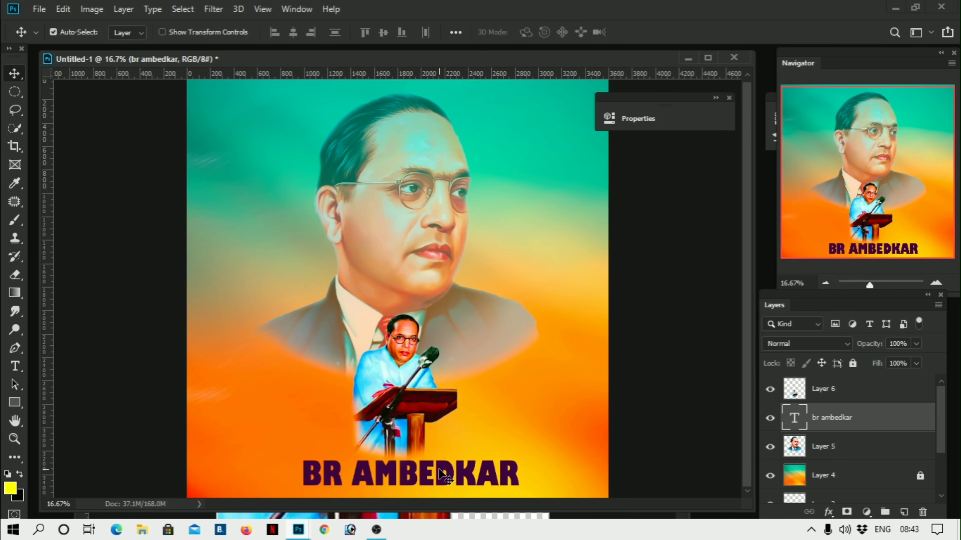
pyautogui.write('.R.')
# - Try periods between the title's initials, then revert to the plain title
pyautogui.hotkey('ctrl', 'Return')
pyautogui.press('v')
pyautogui.hotkey('ctrl', 'y')
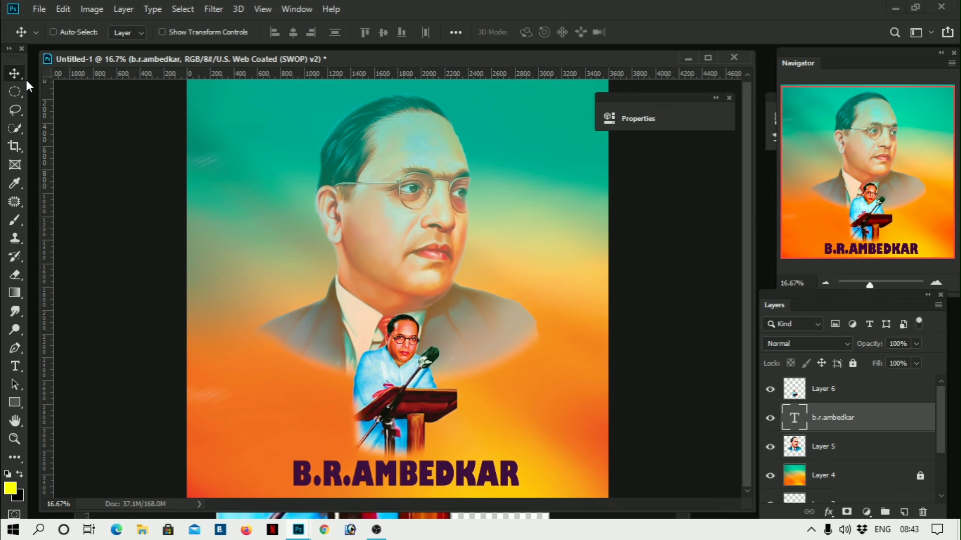
pyautogui.press('Return')
pyautogui.hotkey('ctrl', '+')
# - Give the BR AMBEDKAR title a drop shadow in its Layer Style
pyautogui.click(238, 9)
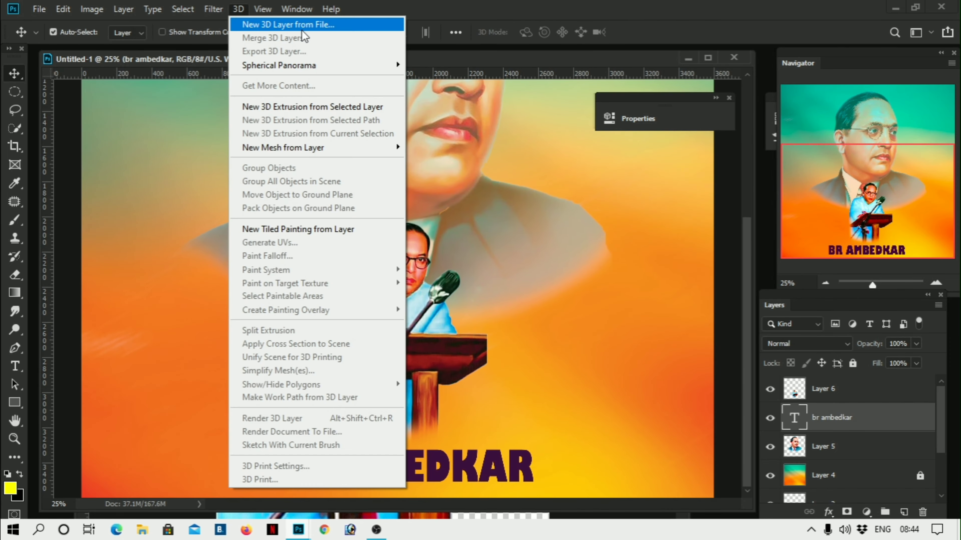
pyautogui.click(288, 24)
pyautogui.press('Escape')
pyautogui.doubleClick(916, 420)
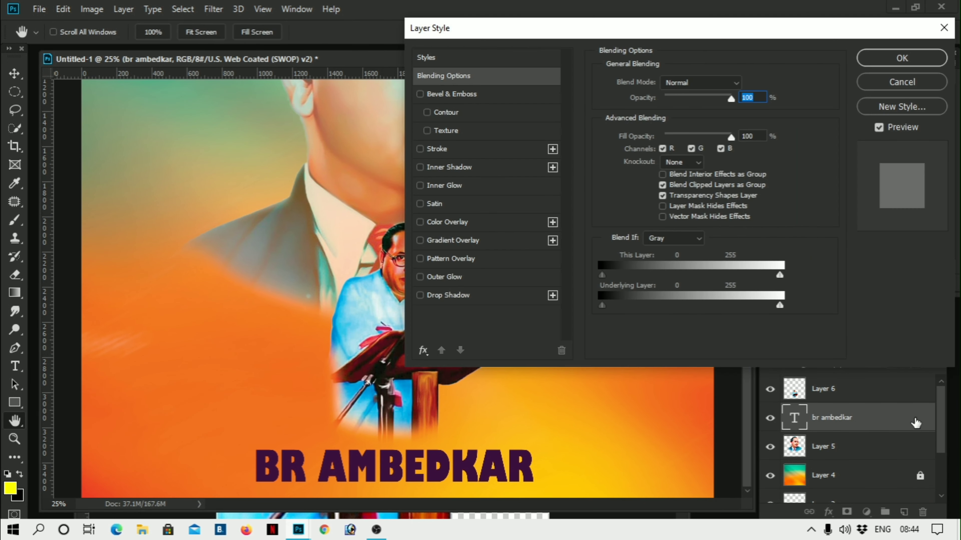
pyautogui.click(448, 296)
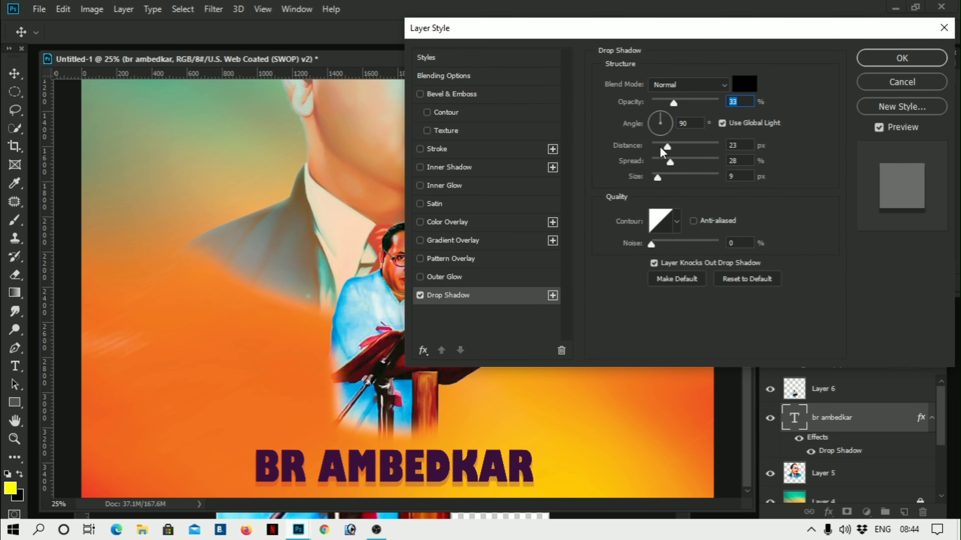
# - Add a gradient overlay to the title, running from cyan to white
pyautogui.click(453, 241)
pyautogui.click(687, 114)
pyautogui.click(643, 214)
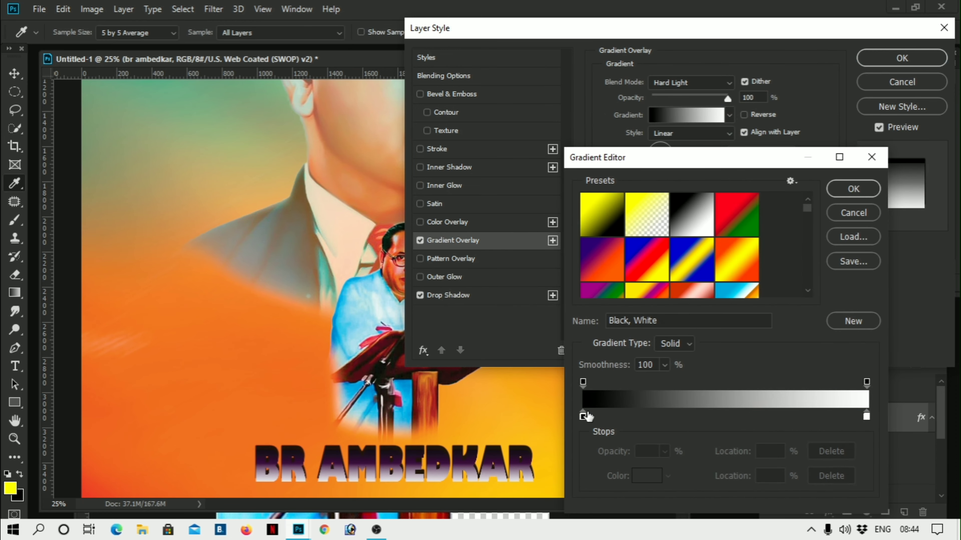
pyautogui.doubleClick(582, 416)
pyautogui.click(658, 229)
pyautogui.click(598, 388)
# - Add a colour overlay and a stroke to the title, apply the styles, and select its characters
pyautogui.click(853, 189)
pyautogui.click(447, 222)
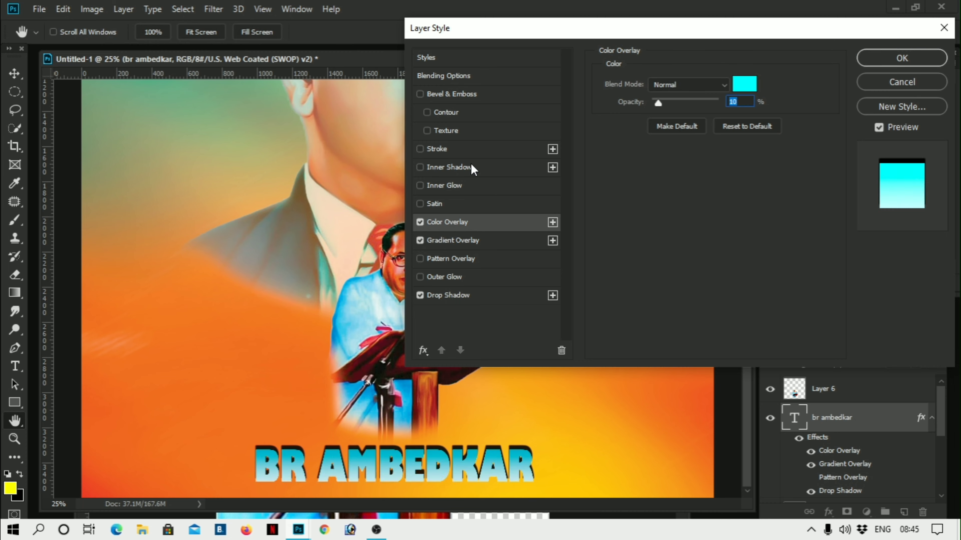
pyautogui.click(449, 167)
pyautogui.moveTo(701, 101); pyautogui.dragTo(656, 101)
pyautogui.click(419, 148)
pyautogui.click(419, 167)
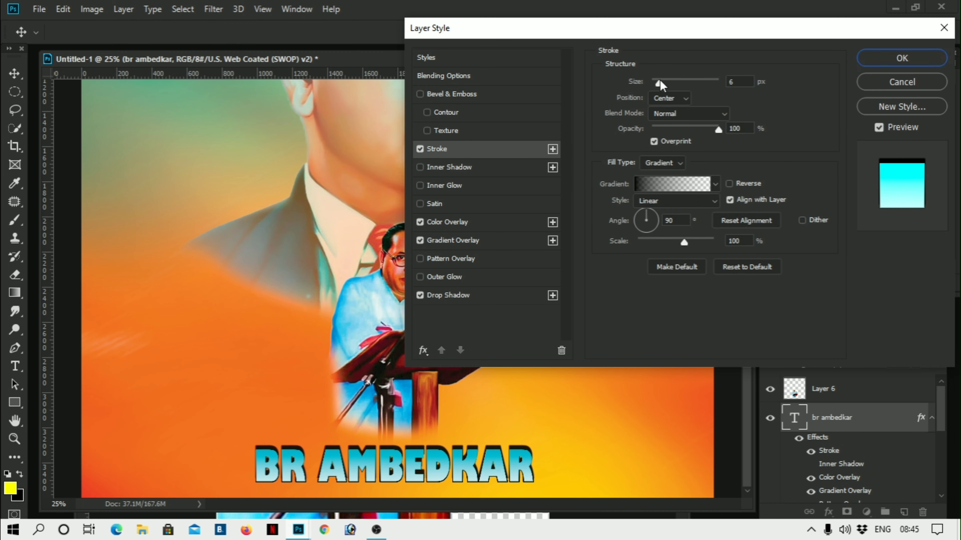
pyautogui.press('Return')
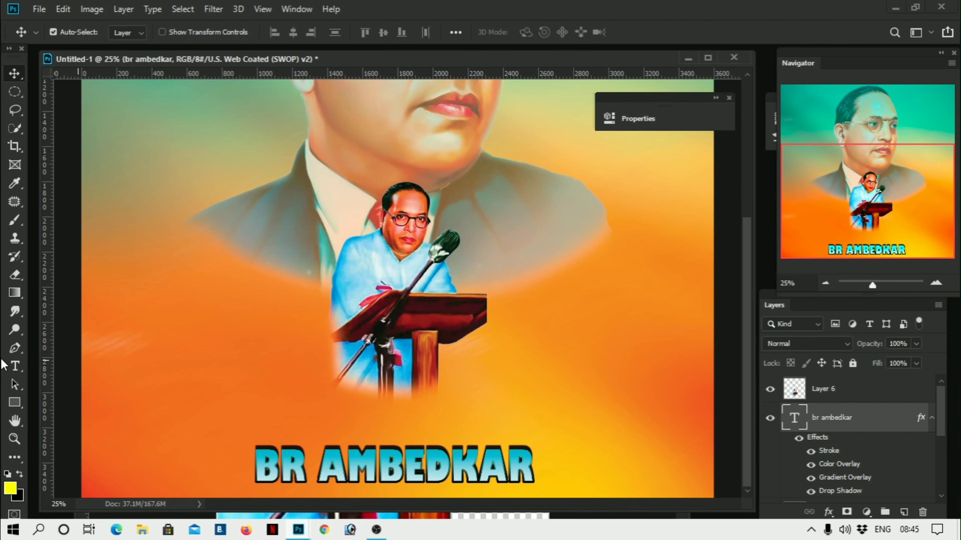
pyautogui.click(15, 366)
pyautogui.click(171, 32)
# - Set the title in Gill Sans Ultra Bold as the spaced-out 'B R AMBEDKAR'
pyautogui.click(295, 457)
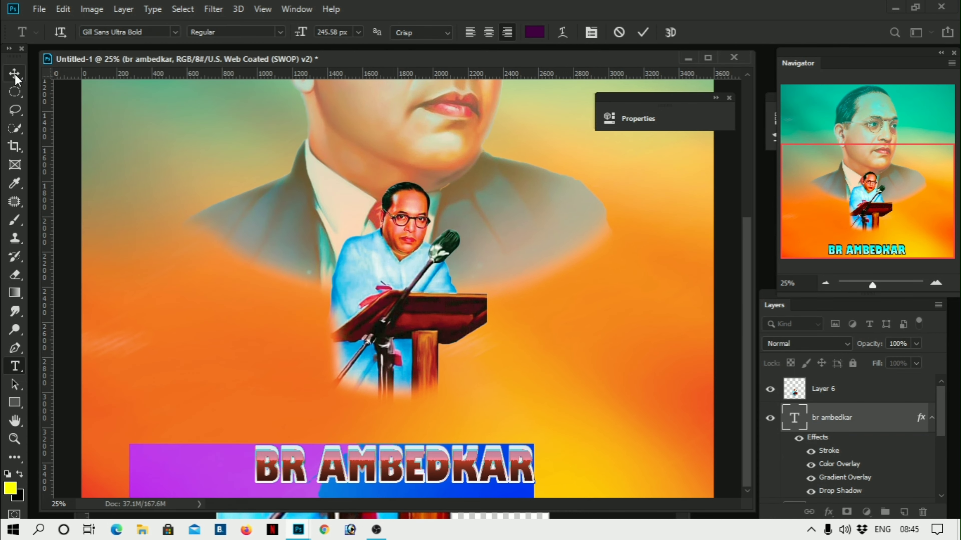
pyautogui.hotkey('ctrl', 'Return')
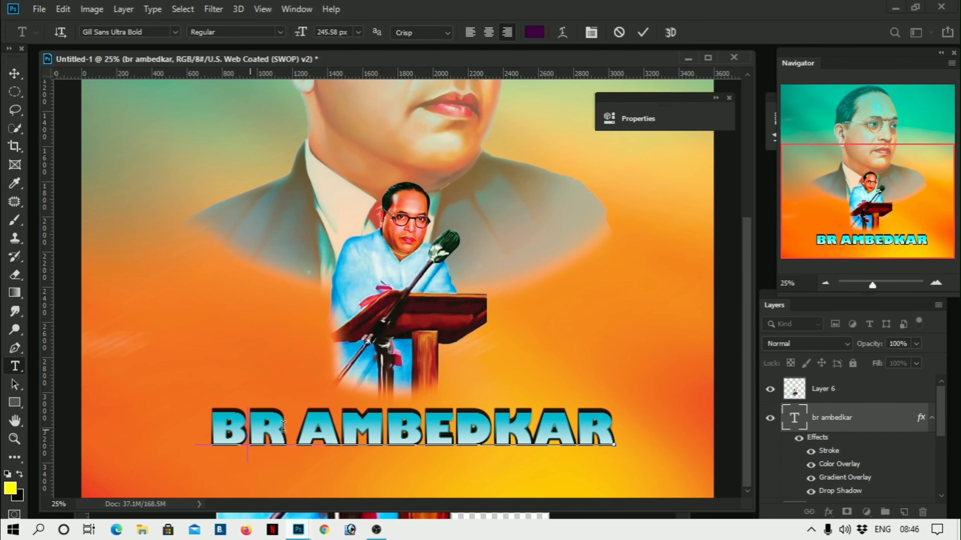
pyautogui.click(10, 76)
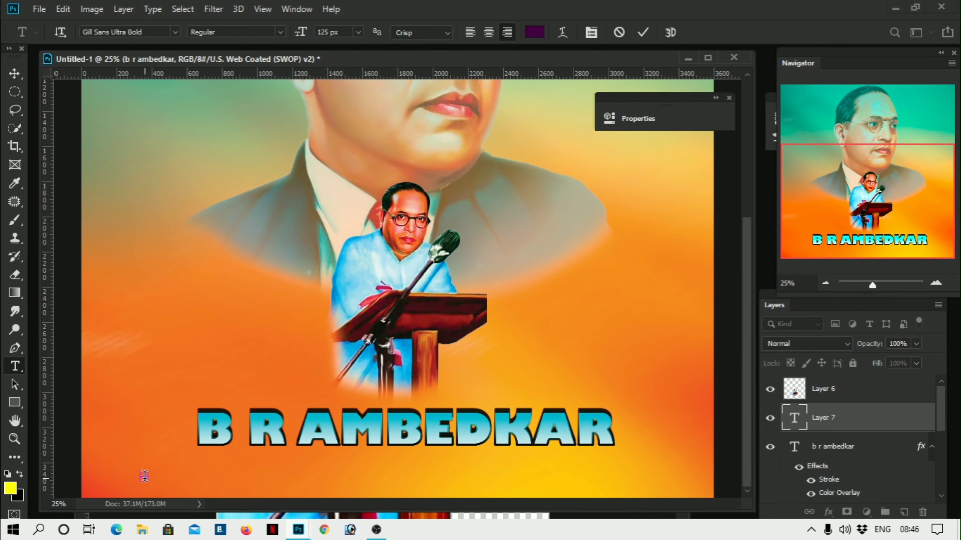
# - Add a '130 JAYANTHI' subtitle under the title in a Franklin Gothic font
pyautogui.write('130 JAYANTHI')
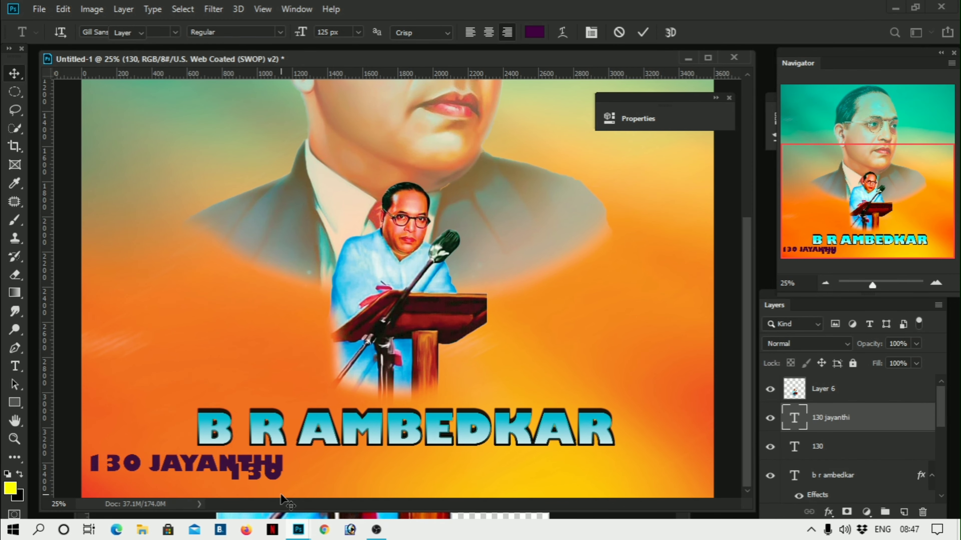
pyautogui.moveTo(283, 501); pyautogui.dragTo(381, 500)
pyautogui.doubleClick(794, 393)
pyautogui.click(175, 32)
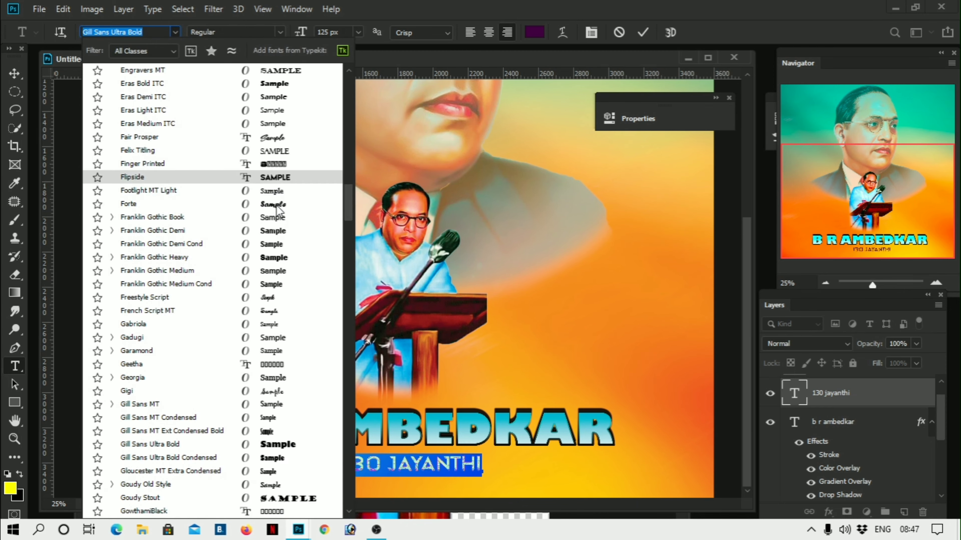
pyautogui.click(258, 270)
pyautogui.click(14, 74)
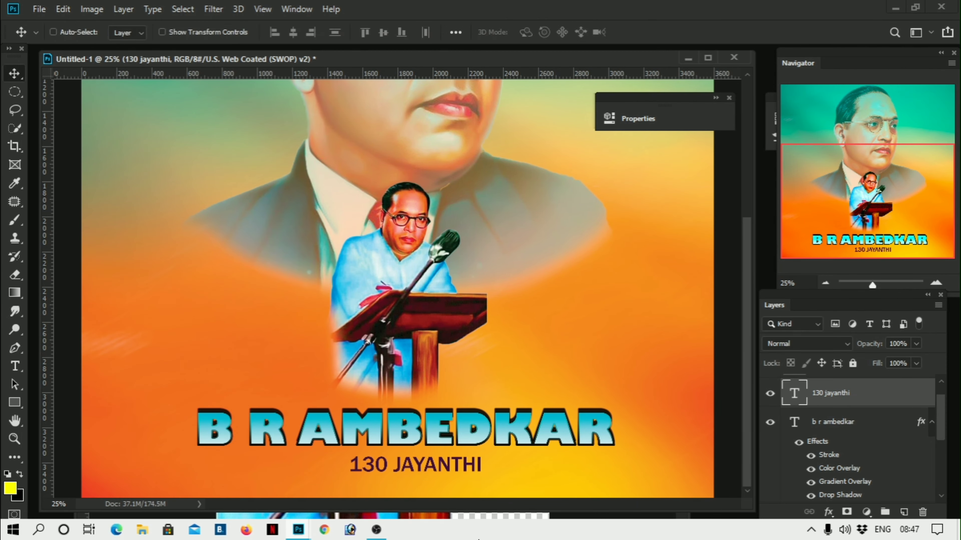
# - Enlarge and centre the subtitle, then widen the B R AMBEDKAR title across the poster
pyautogui.hotkey('ctrl', 't')
pyautogui.moveTo(350, 473); pyautogui.dragTo(291, 489)
pyautogui.press('Return')
pyautogui.moveTo(401, 420); pyautogui.dragTo(401, 428)
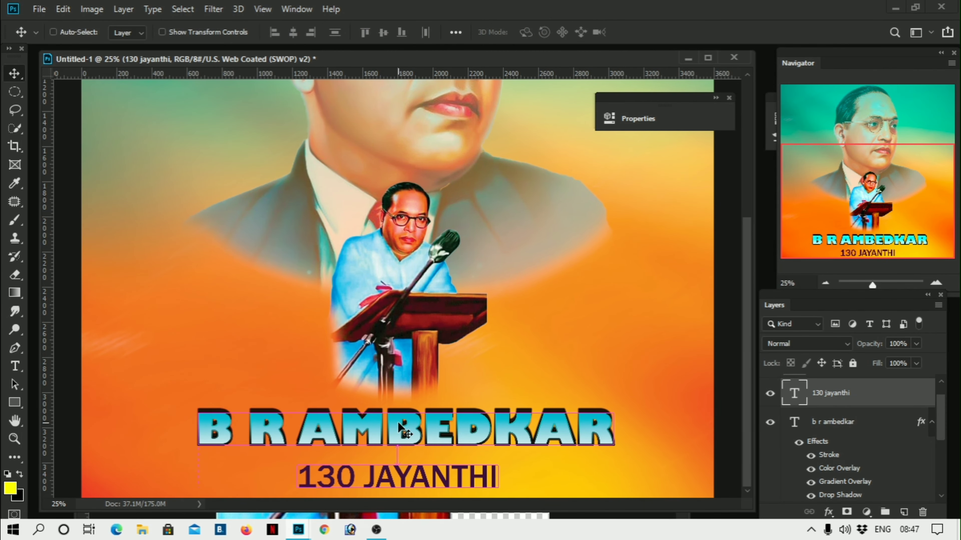
pyautogui.keyDown('ctrl'); pyautogui.click(399, 427); pyautogui.keyUp('ctrl')
pyautogui.hotkey('ctrl', 't')
pyautogui.moveTo(615, 446); pyautogui.dragTo(681, 445)
pyautogui.press('Return')
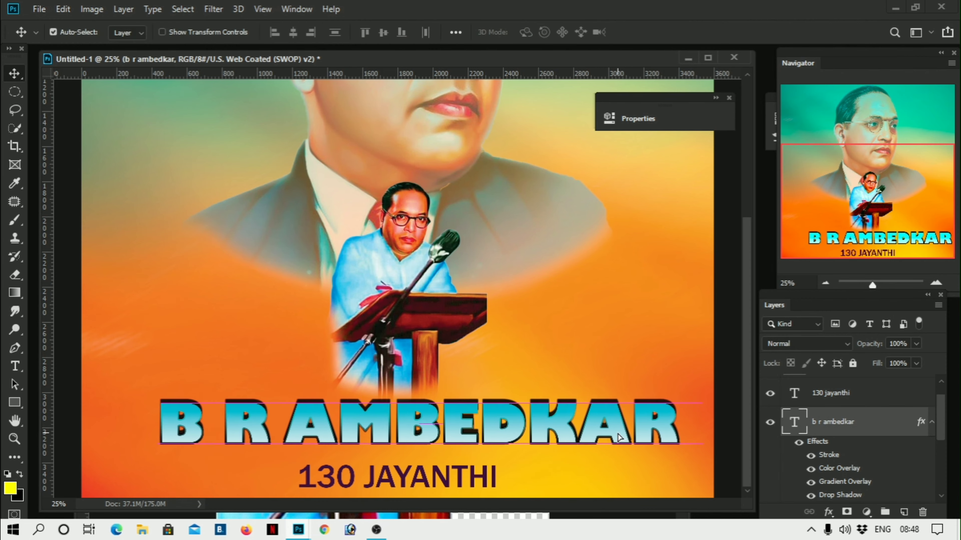
# - Bring up the Layer Style dialog for the 130 JAYANTHI subtitle
pyautogui.click(372, 488)
pyautogui.hotkey('ctrl', '-')
pyautogui.doubleClick(885, 392)
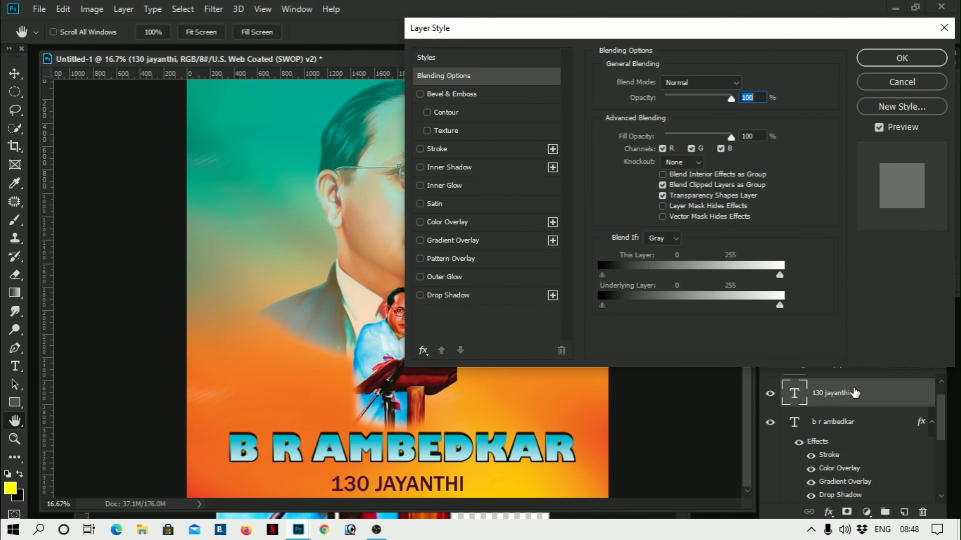
# - Give the subtitle a drop shadow and a black-to-white gradient overlay
pyautogui.click(448, 296)
pyautogui.click(453, 241)
pyautogui.click(687, 115)
pyautogui.click(692, 208)
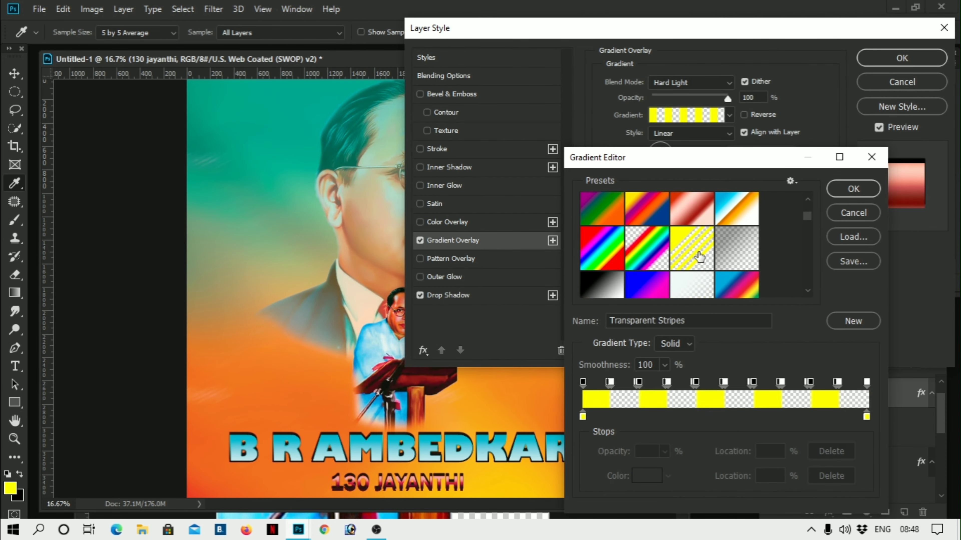
pyautogui.click(602, 248)
# - Change the gradient's left end from blue to green and keep the gradient
pyautogui.doubleClick(583, 416)
pyautogui.click(658, 263)
pyautogui.click(603, 386)
pyautogui.doubleClick(583, 416)
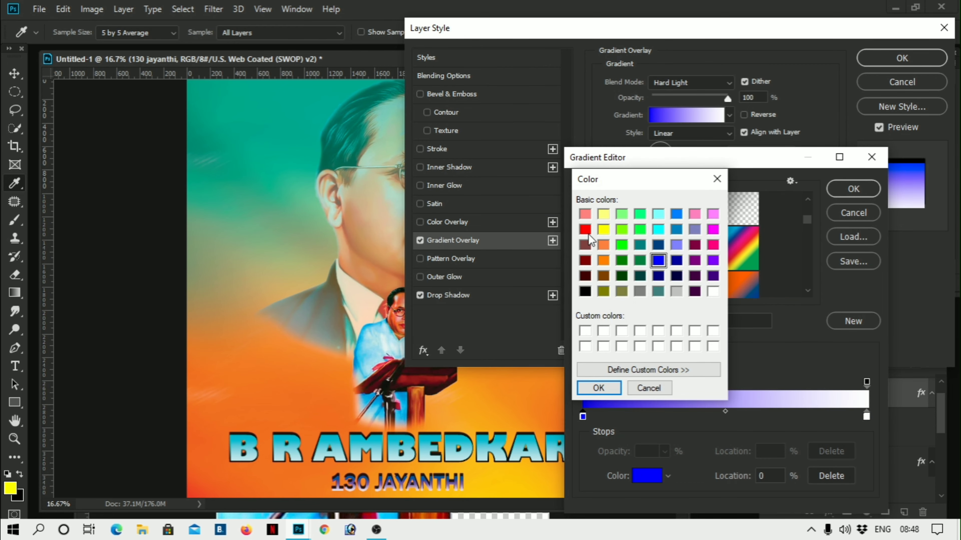
pyautogui.click(642, 235)
pyautogui.click(603, 386)
pyautogui.click(854, 188)
pyautogui.click(691, 83)
# - Add a green colour overlay to the subtitle and apply the layer style
pyautogui.click(448, 295)
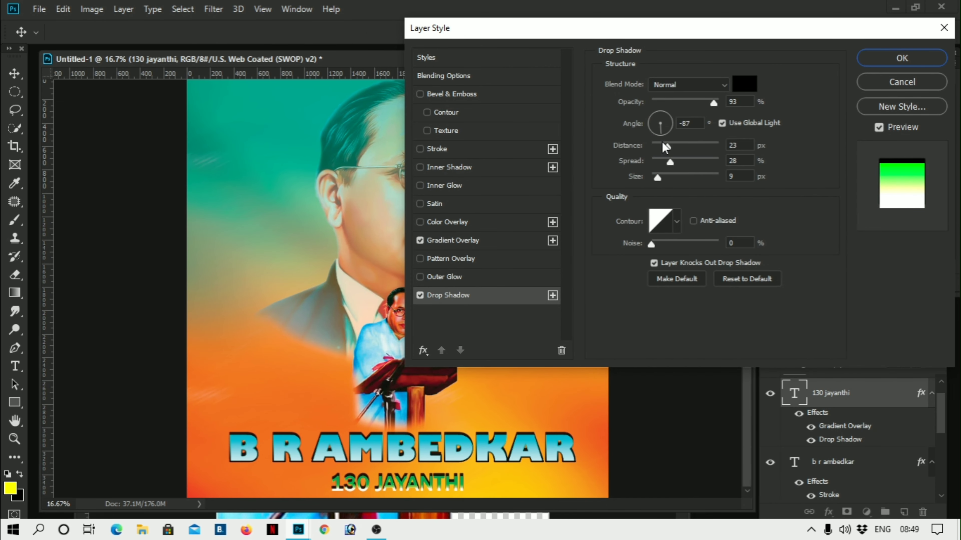
pyautogui.click(447, 222)
pyautogui.click(744, 84)
pyautogui.click(483, 97)
pyautogui.click(431, 257)
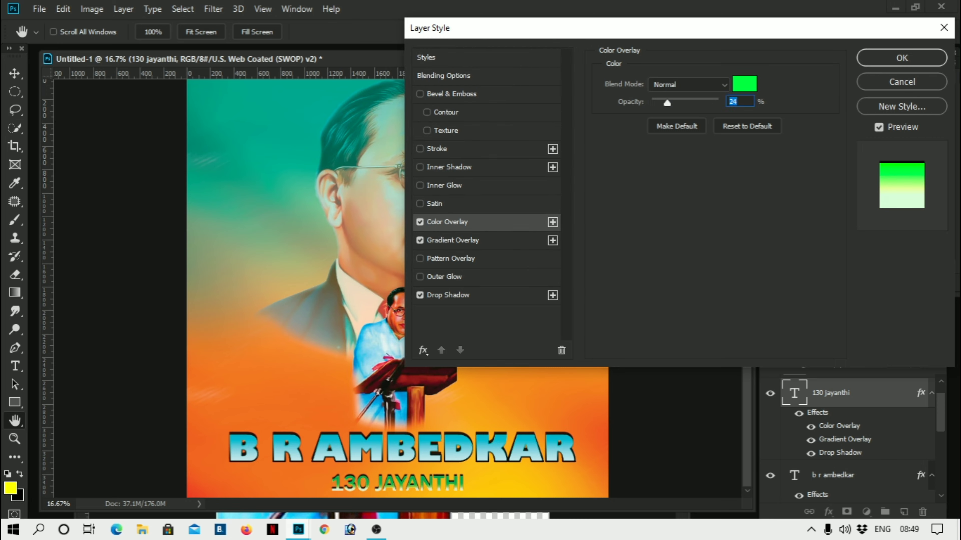
pyautogui.click(902, 57)
pyautogui.hotkey('ctrl', '-')
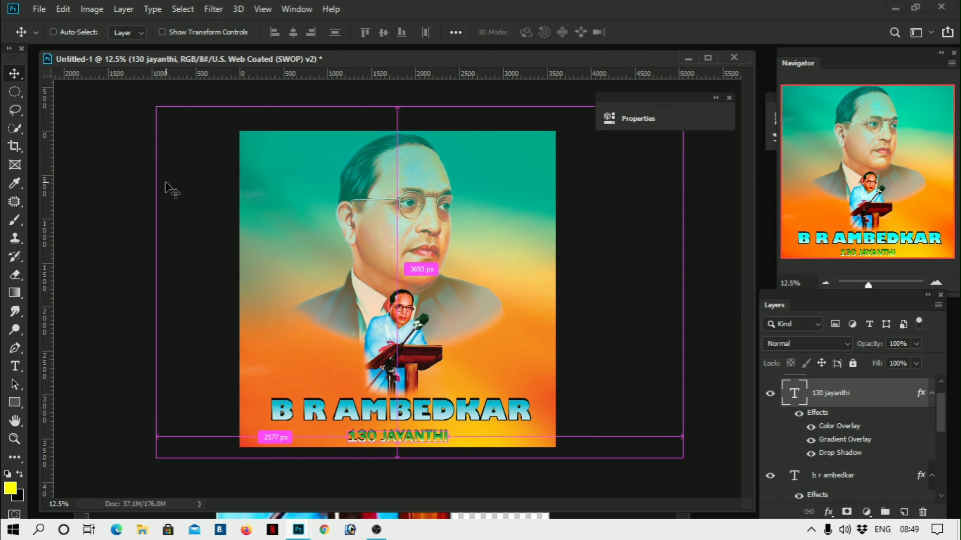
# - Set 130 JAYANTHI in Goudy Stout and scale it to about 74% under the title
pyautogui.hotkey('ctrl', 'o')
pyautogui.scroll(-10, 344, 326)
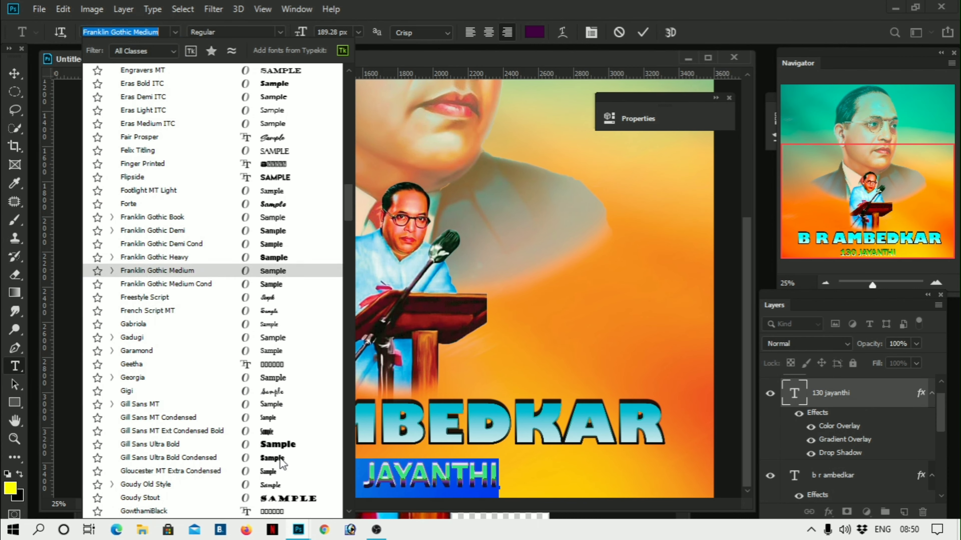
pyautogui.click(282, 462)
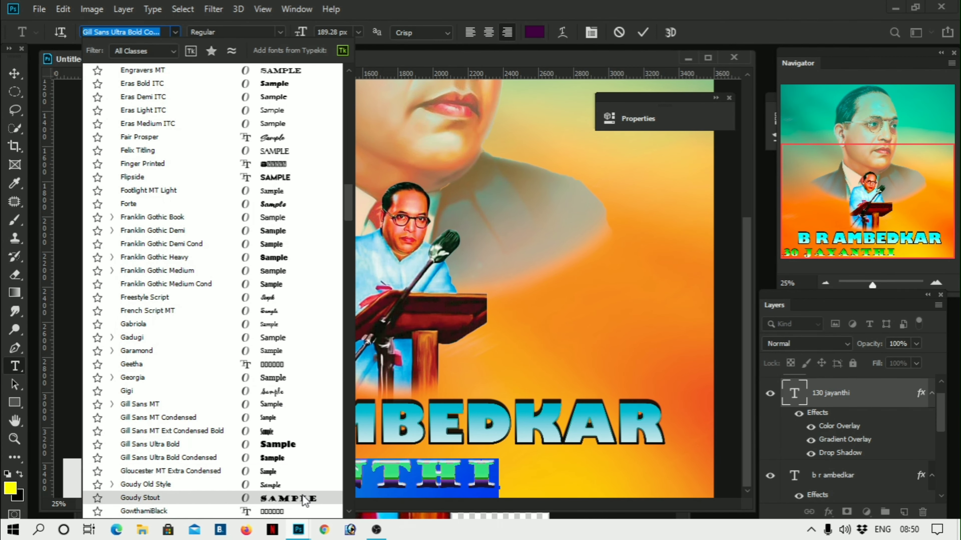
pyautogui.click(288, 498)
pyautogui.hotkey('ctrl', 't')
pyautogui.moveTo(613, 492)
pyautogui.mouseDown()
pyautogui.moveTo(499, 478)
pyautogui.moveTo(537, 463)
pyautogui.mouseUp()
pyautogui.press('Return')
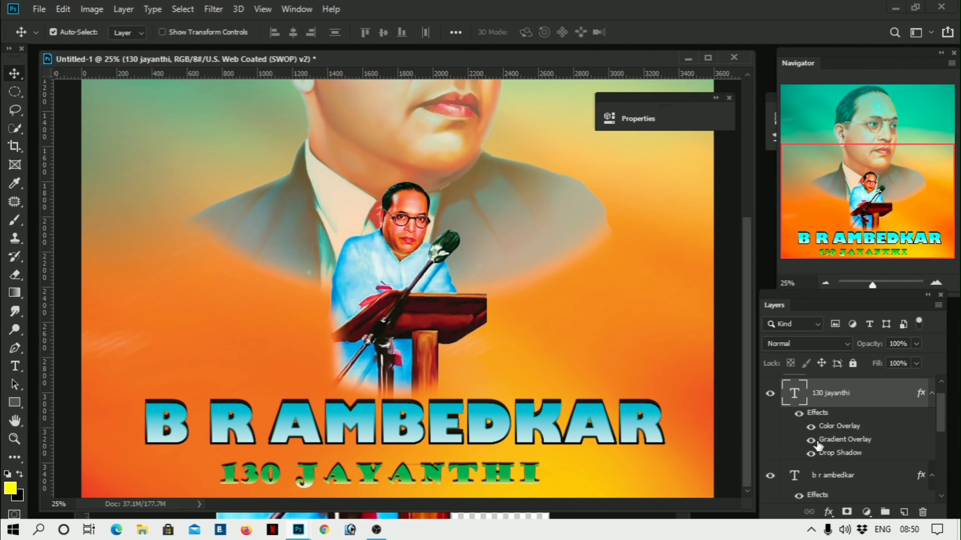
# - Give the subtitle a gradient overlay, trying presets before settling on a yellow gradient
pyautogui.doubleClick(883, 399)
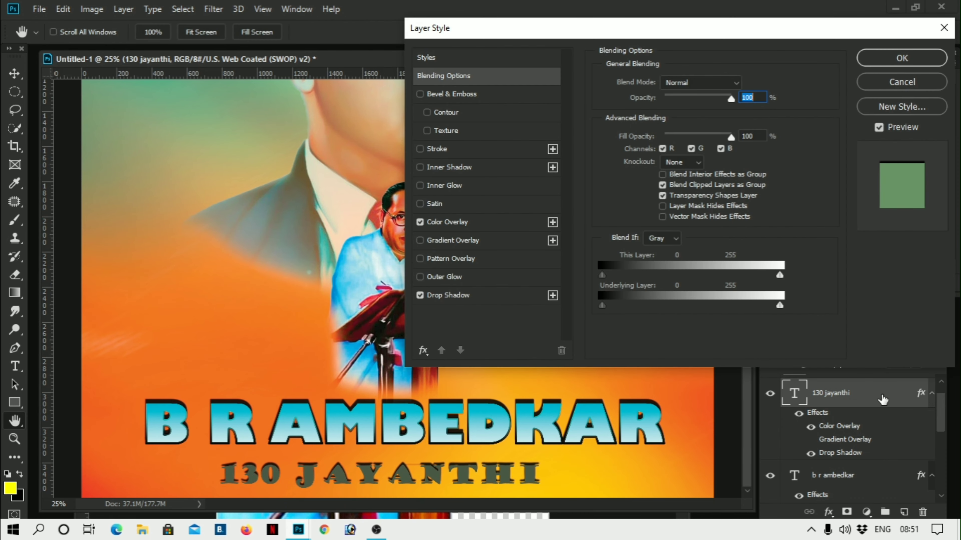
pyautogui.click(453, 222)
pyautogui.click(452, 241)
pyautogui.click(686, 115)
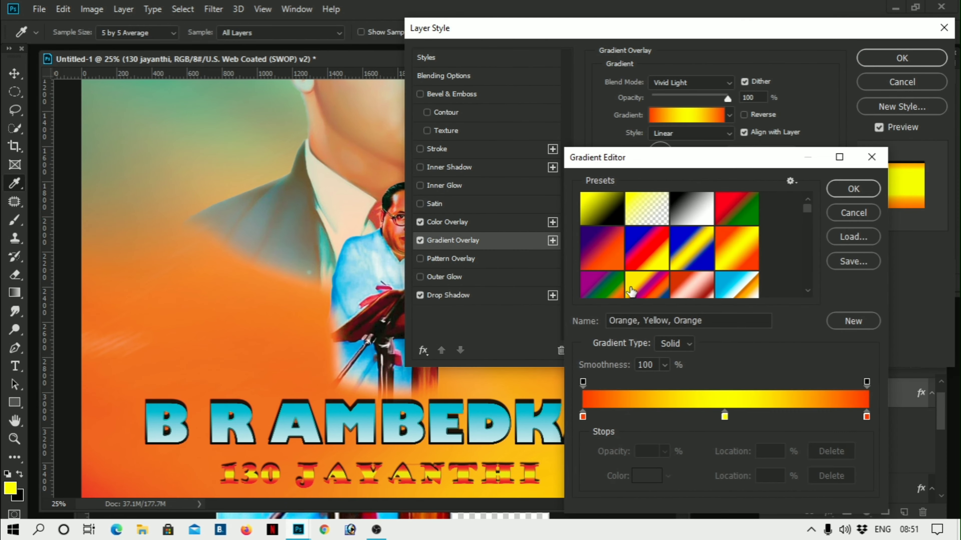
pyautogui.click(667, 275)
pyautogui.scroll(-3, 667, 274)
pyautogui.click(702, 257)
pyautogui.click(744, 275)
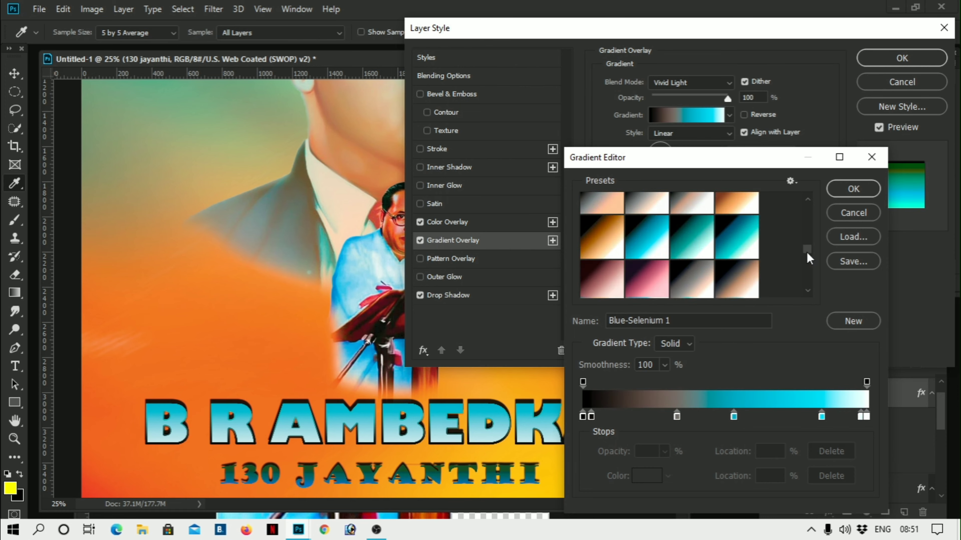
pyautogui.moveTo(807, 252); pyautogui.dragTo(807, 207)
pyautogui.doubleClick(646, 221)
# - Add outer glow, pattern overlay and inner glow, and set the gradient blend to Linear Light
pyautogui.click(444, 276)
pyautogui.click(430, 261)
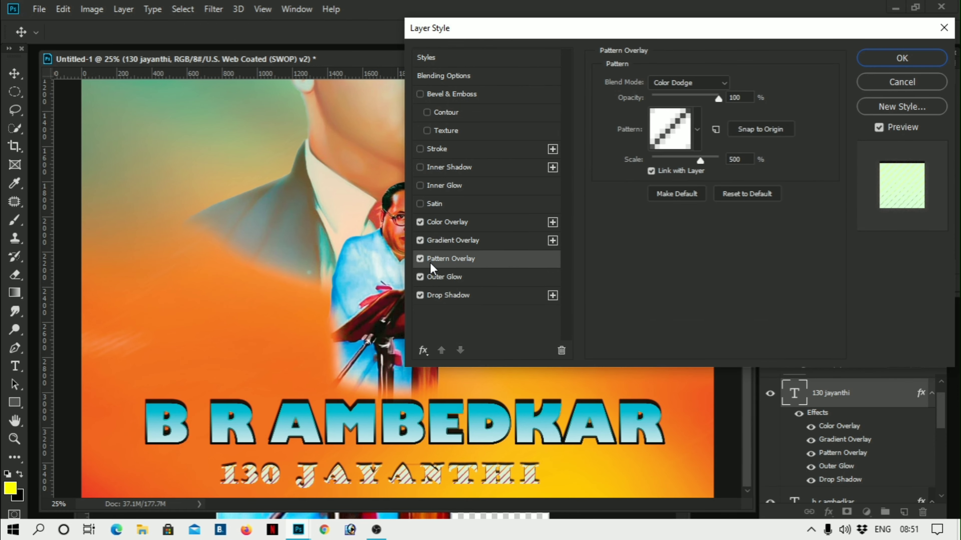
pyautogui.click(444, 186)
pyautogui.click(453, 241)
pyautogui.click(688, 83)
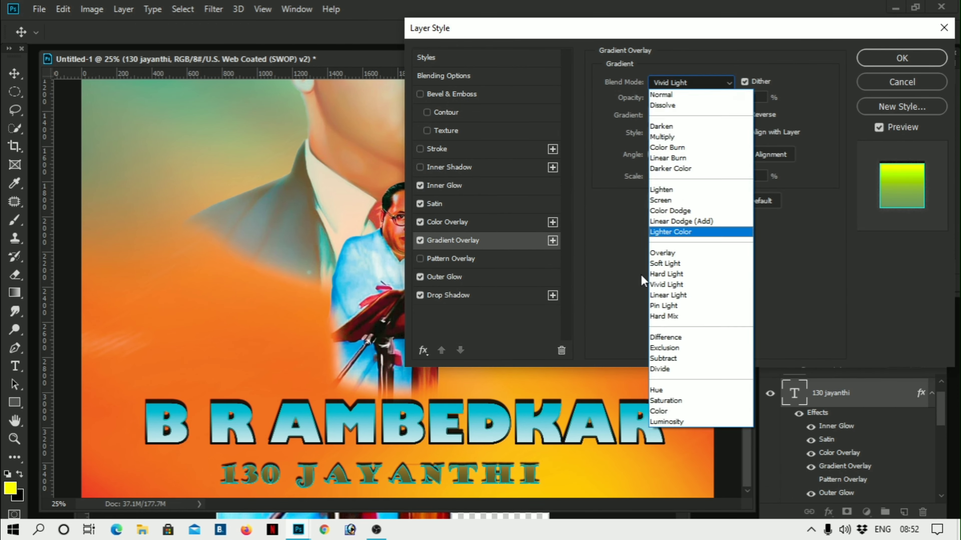
pyautogui.click(665, 230)
# - Recolour the gradient's left stop to cyan and apply the subtitle's layer style
pyautogui.click(687, 115)
pyautogui.doubleClick(583, 416)
pyautogui.click(622, 244)
pyautogui.click(598, 388)
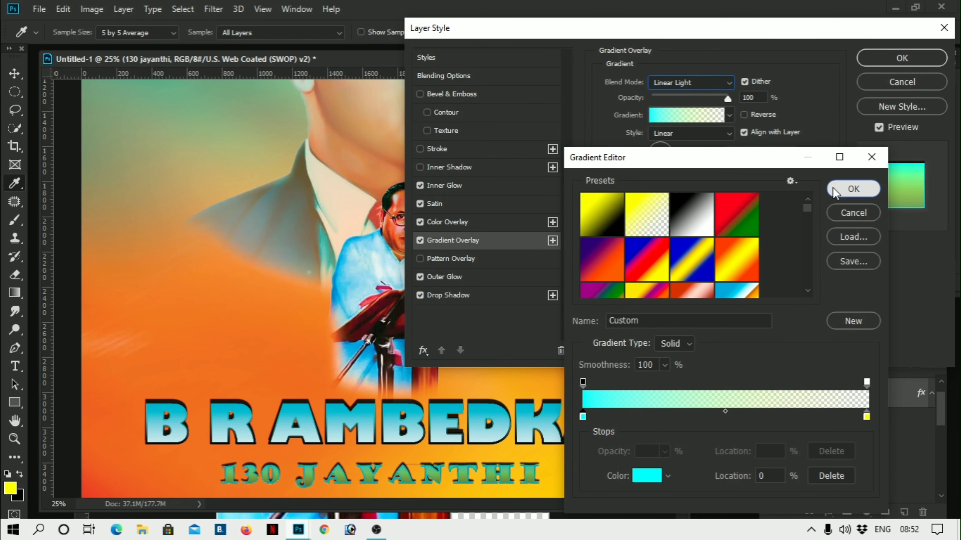
pyautogui.click(854, 189)
pyautogui.click(902, 58)
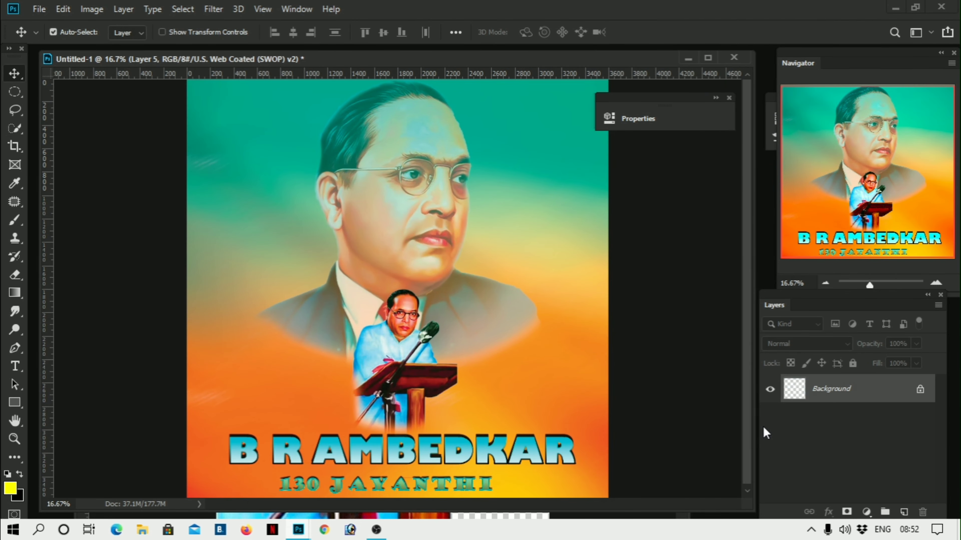
# - In the Camera Raw Filter, raise contrast to +5 and boost shadows, whites, clarity and vibrance
pyautogui.click(213, 9)
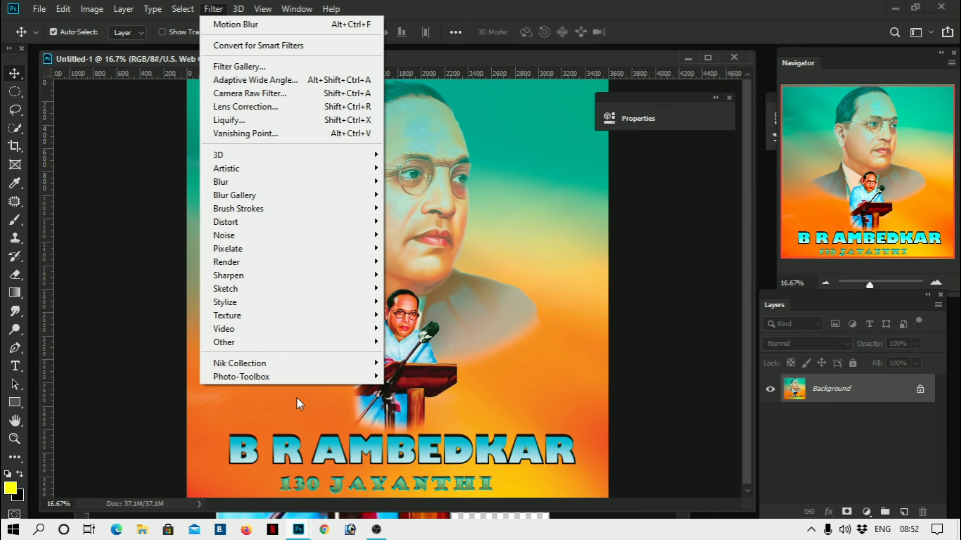
pyautogui.click(265, 95)
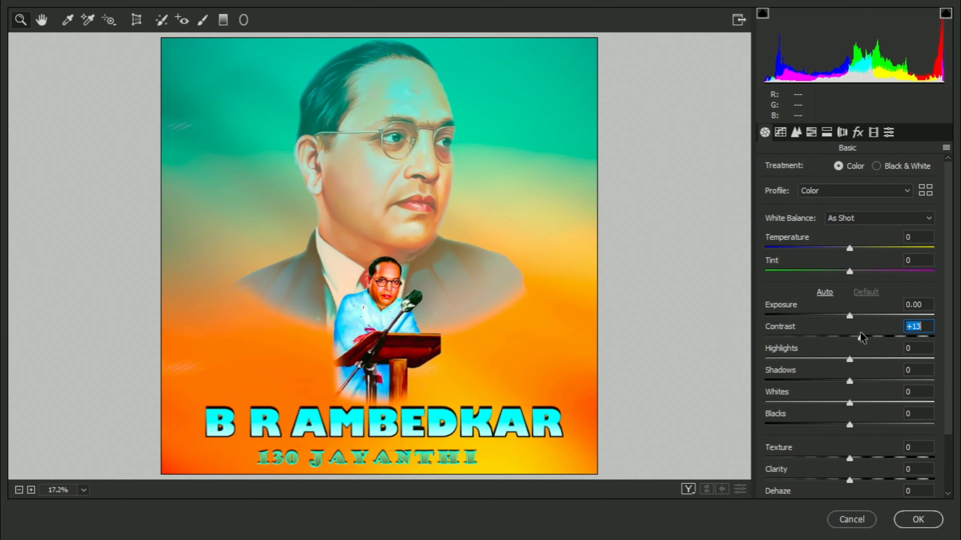
pyautogui.moveTo(849, 313); pyautogui.dragTo(873, 313)
pyautogui.moveTo(849, 468); pyautogui.dragTo(862, 468)
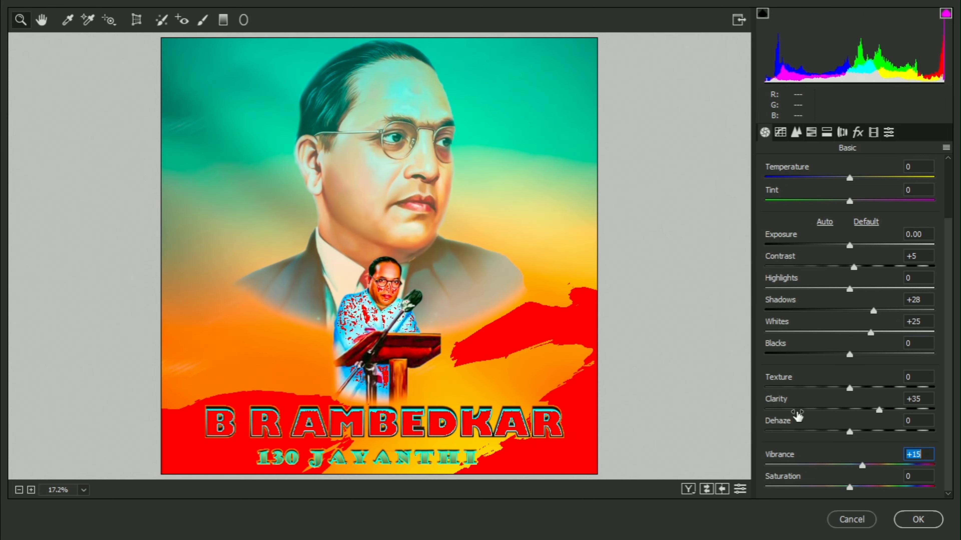
pyautogui.moveTo(849, 358)
pyautogui.mouseDown()
pyautogui.moveTo(873, 357)
pyautogui.moveTo(844, 335)
pyautogui.mouseUp()
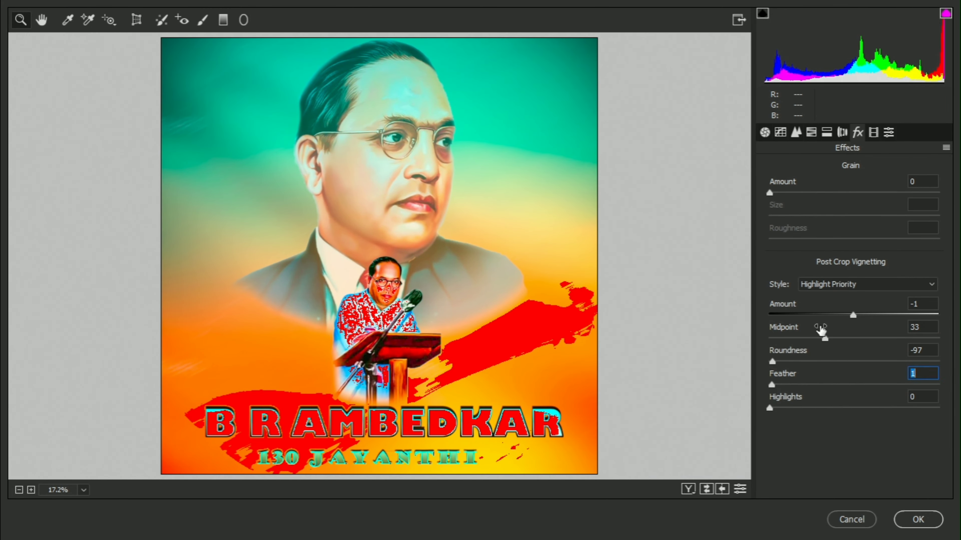
# - Add a post-crop vignette (amount -9, midpoint 50, roundness +5, softer feather) and apply
pyautogui.moveTo(824, 338); pyautogui.dragTo(854, 339)
pyautogui.moveTo(772, 362); pyautogui.dragTo(857, 361)
pyautogui.moveTo(772, 385); pyautogui.dragTo(862, 384)
pyautogui.moveTo(769, 408); pyautogui.dragTo(850, 408)
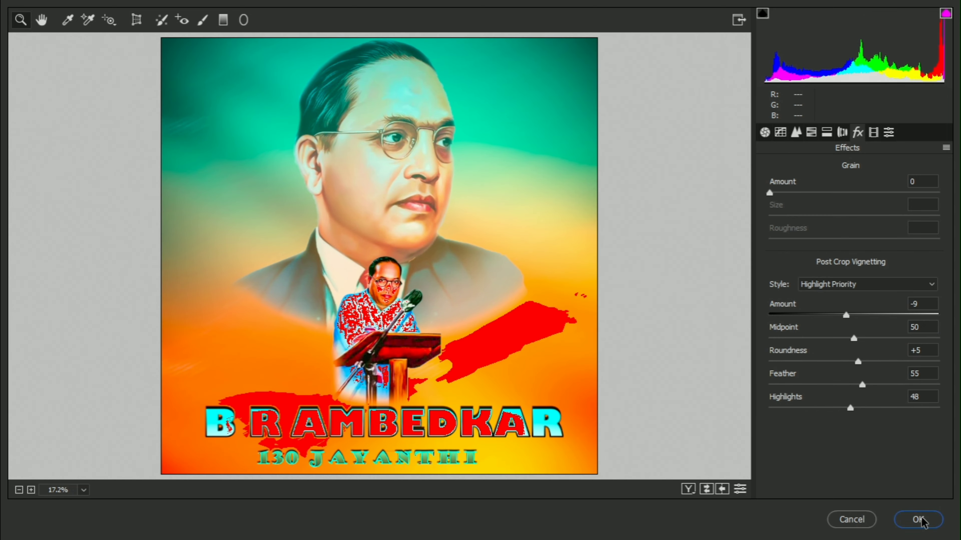
pyautogui.click(920, 520)
# - Save the poster as a JPEG named bheem.JPG
pyautogui.click(39, 8)
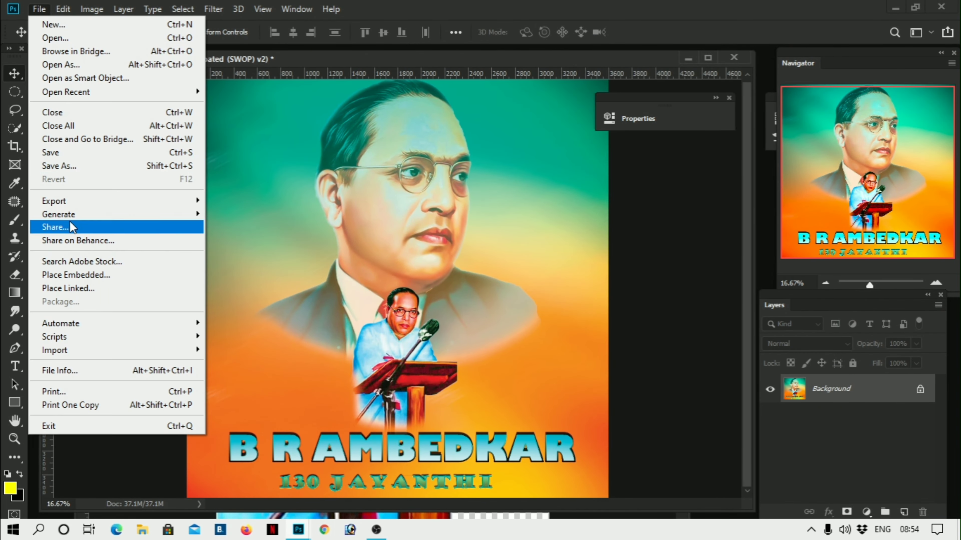
pyautogui.click(49, 166)
pyautogui.press('Return')
pyautogui.press('Return')
pyautogui.write('bh')
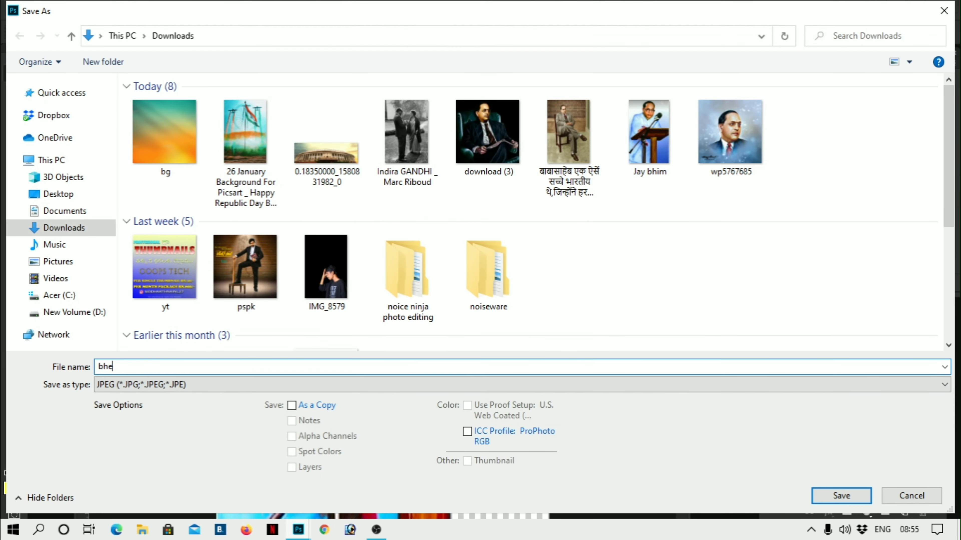
pyautogui.write('em')
pyautogui.press('Return')
pyautogui.click(546, 113)
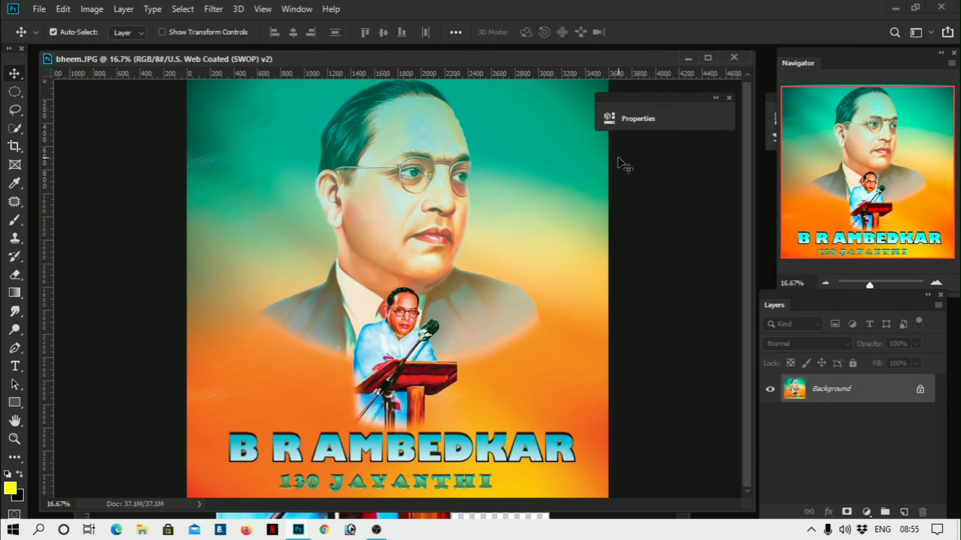